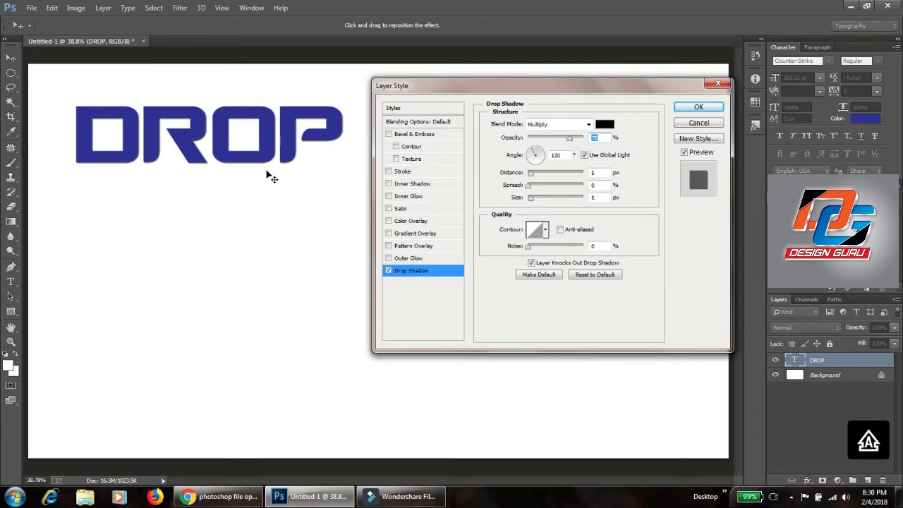
# Set the drop shadow distance of the DROP text to 41 px.
pyautogui.hotkey('ctrl', '+')
pyautogui.hotkey('ctrl', '+')
pyautogui.hotkey('ctrl', '+')
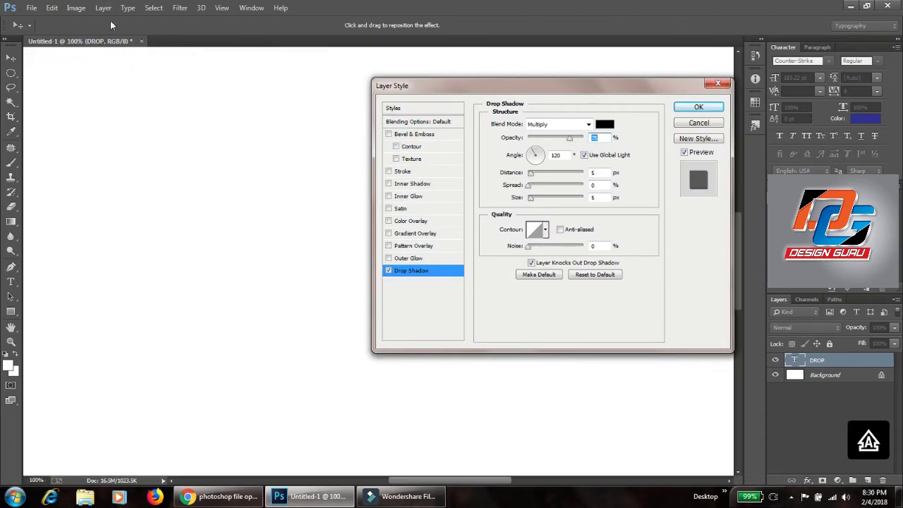
pyautogui.moveTo(126, 170); pyautogui.dragTo(318, 341)
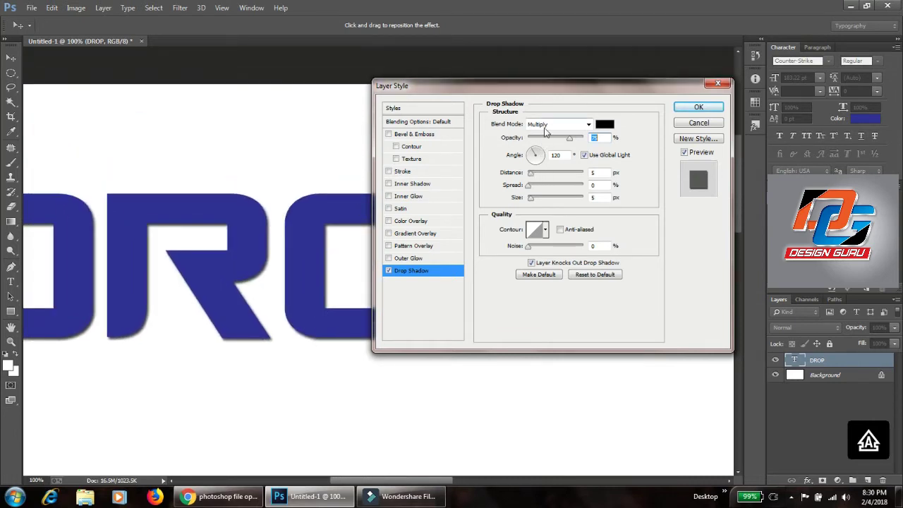
pyautogui.moveTo(531, 175); pyautogui.dragTo(553, 183)
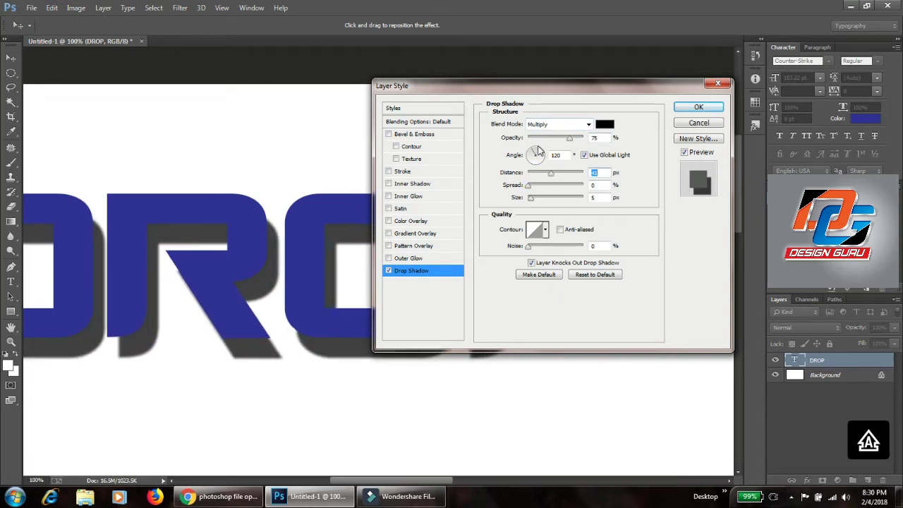
# Try several light directions for the drop shadow, ending with an angle of 126°.
pyautogui.moveTo(537, 151); pyautogui.dragTo(540, 153)
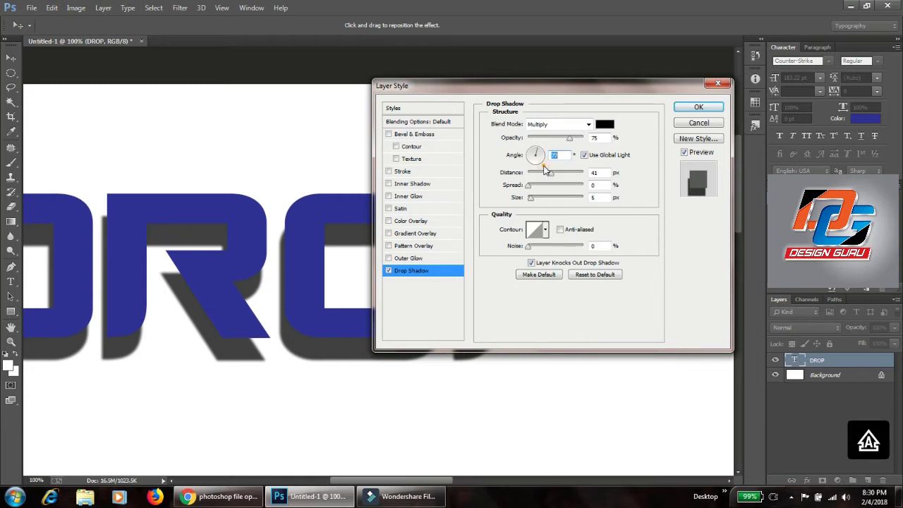
pyautogui.click(540, 162)
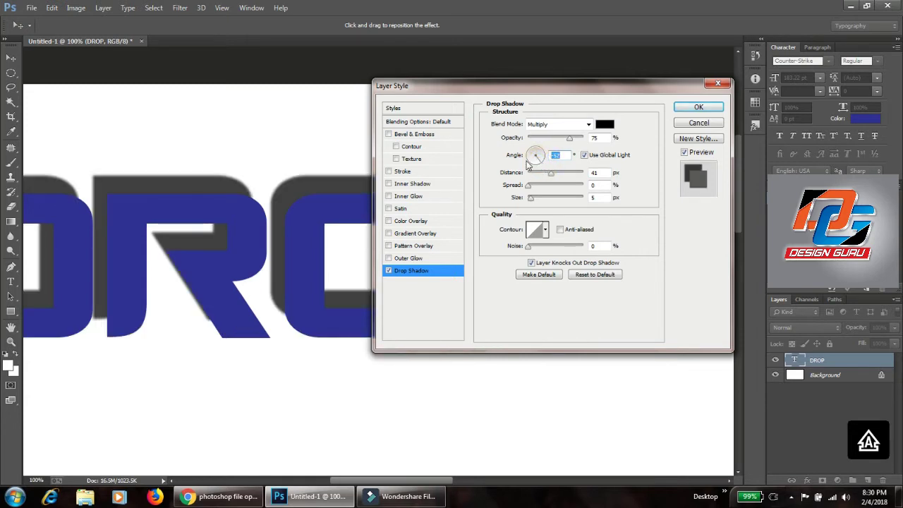
pyautogui.click(533, 153)
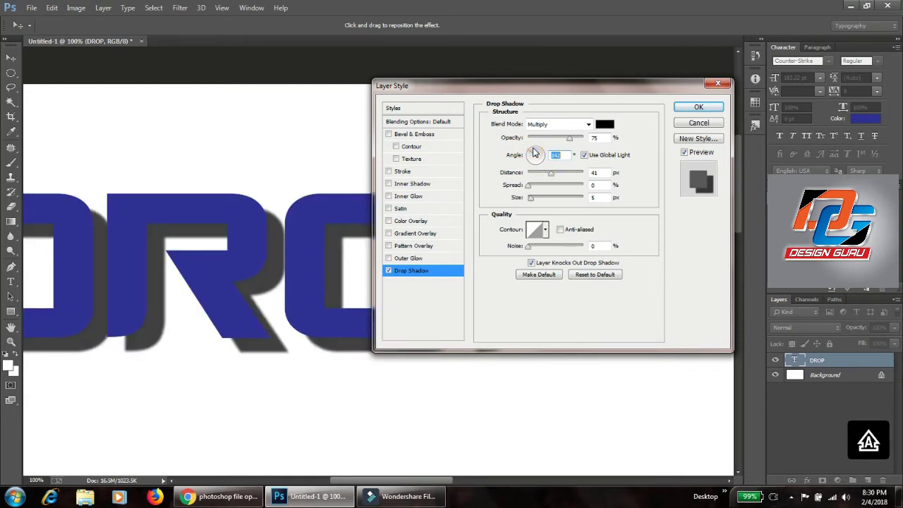
pyautogui.click(533, 152)
pyautogui.click(529, 148)
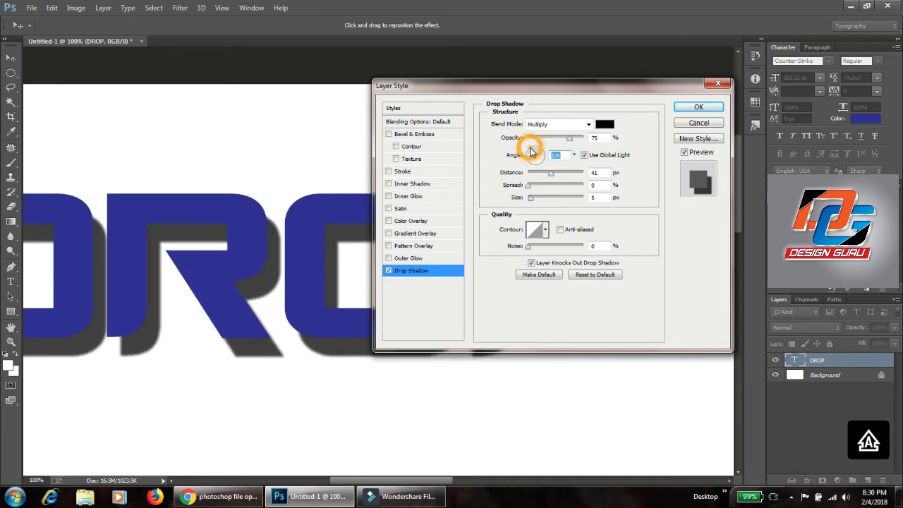
# Try Darken and Dissolve as the shadow's blend mode, and return it to Multiply.
pyautogui.click(546, 125)
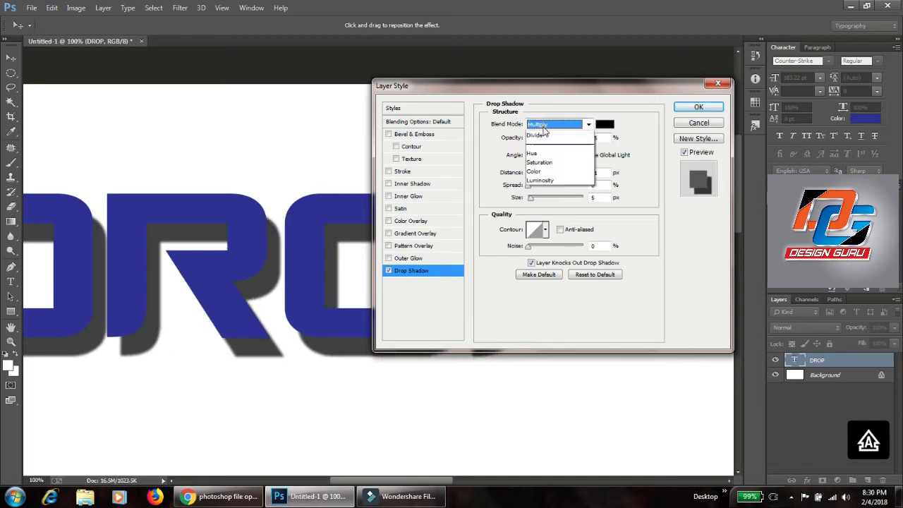
pyautogui.click(541, 163)
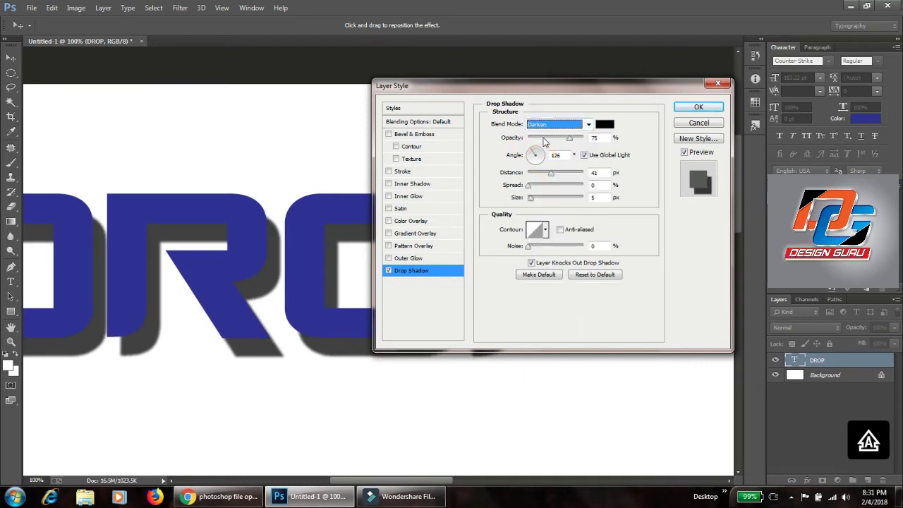
pyautogui.click(542, 124)
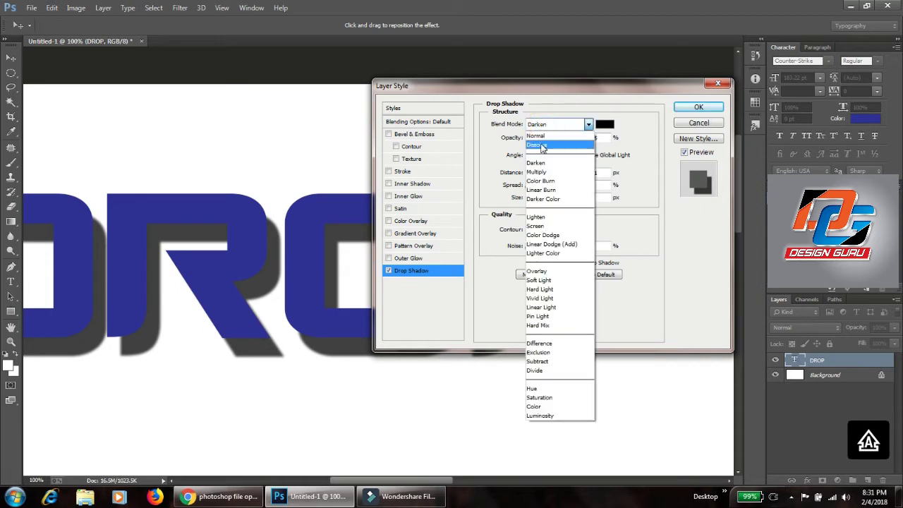
pyautogui.click(541, 146)
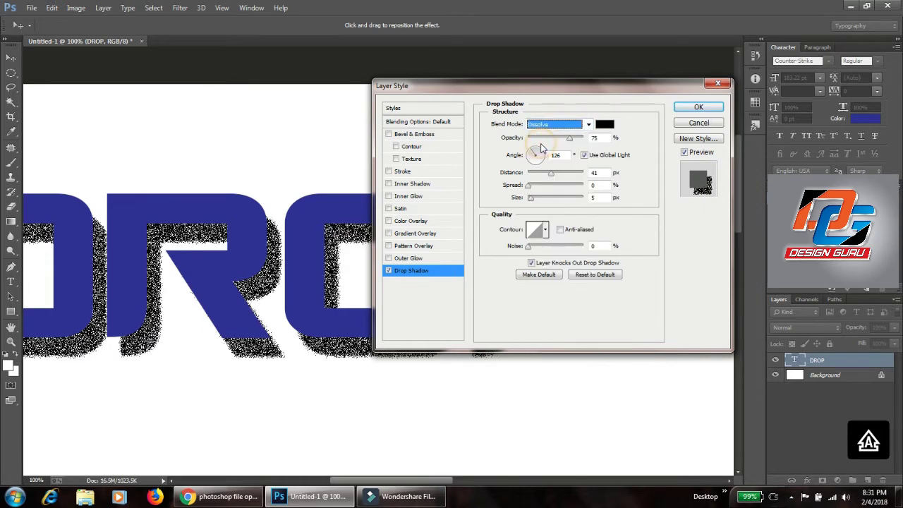
pyautogui.click(544, 124)
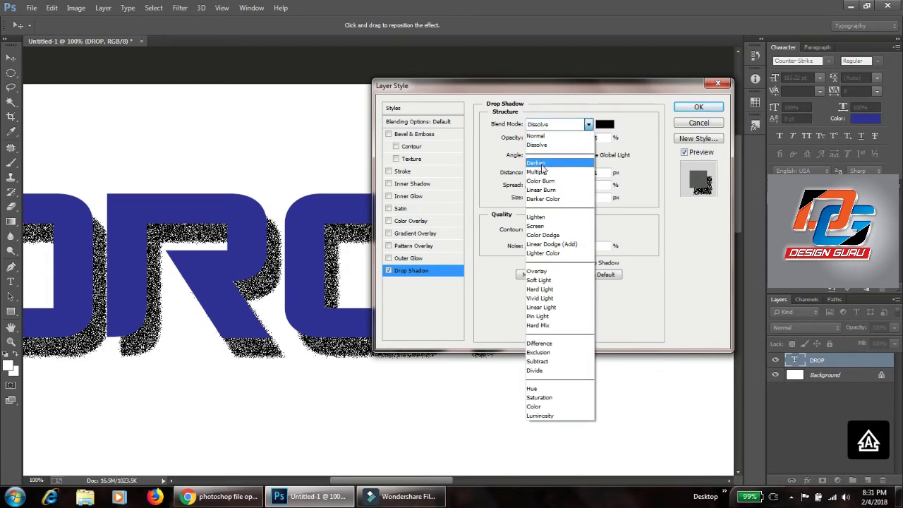
pyautogui.click(537, 171)
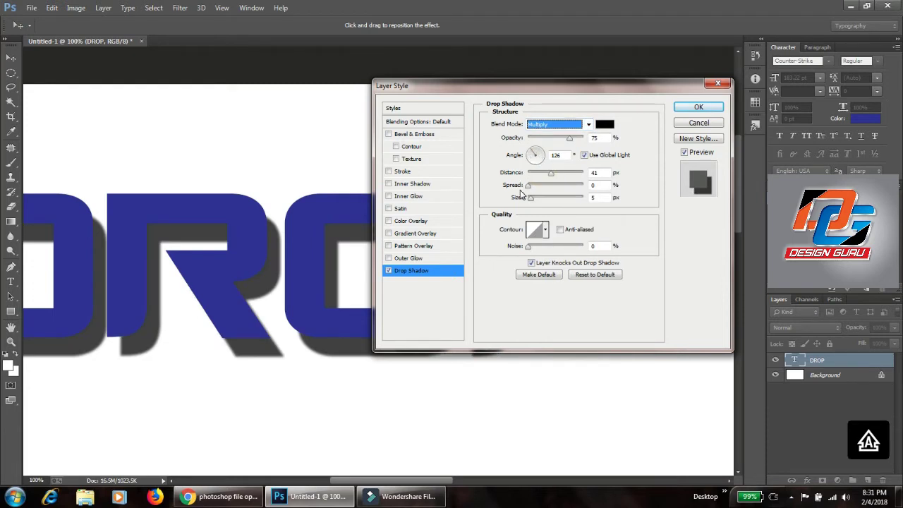
# Set the shadow's spread to 21%, size to 161 px and noise to about 84%, and apply the layer style.
pyautogui.moveTo(529, 188)
pyautogui.mouseDown()
pyautogui.moveTo(570, 195)
pyautogui.moveTo(543, 201)
pyautogui.moveTo(564, 204)
pyautogui.moveTo(540, 194)
pyautogui.mouseUp()
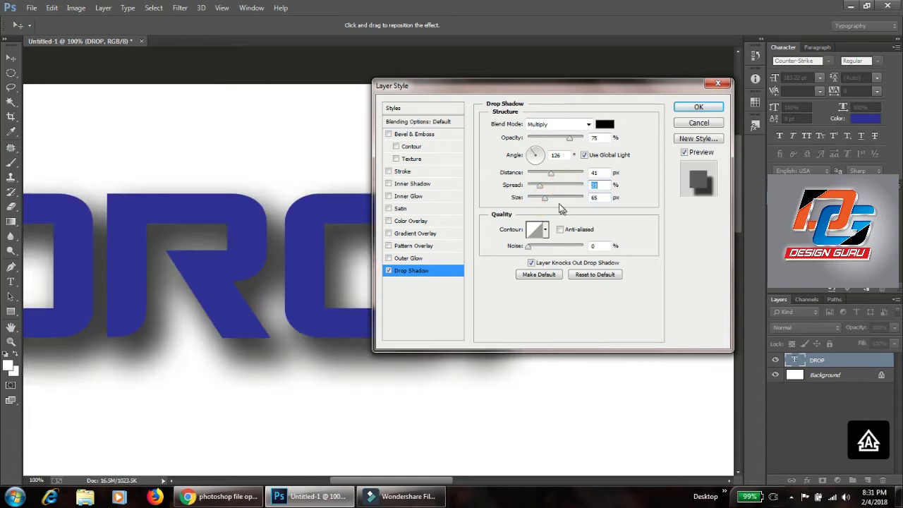
pyautogui.moveTo(544, 198); pyautogui.dragTo(564, 199)
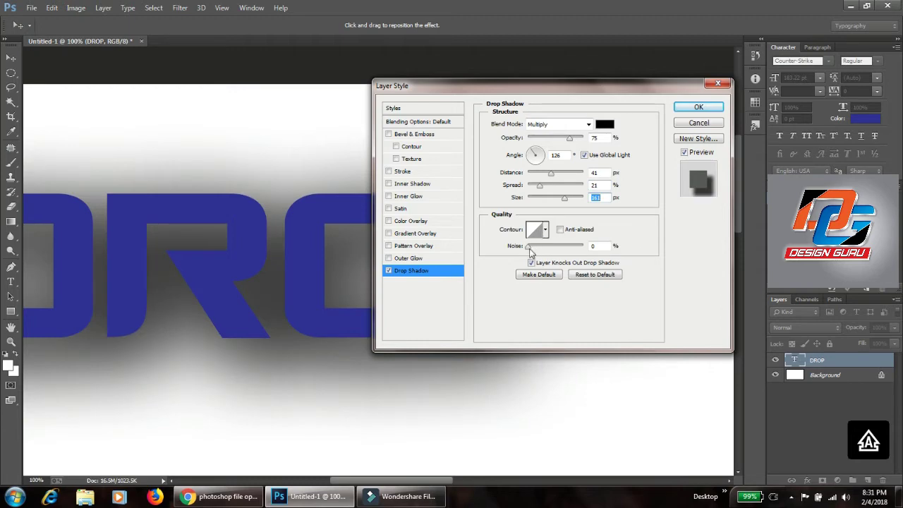
pyautogui.moveTo(528, 248); pyautogui.dragTo(576, 252)
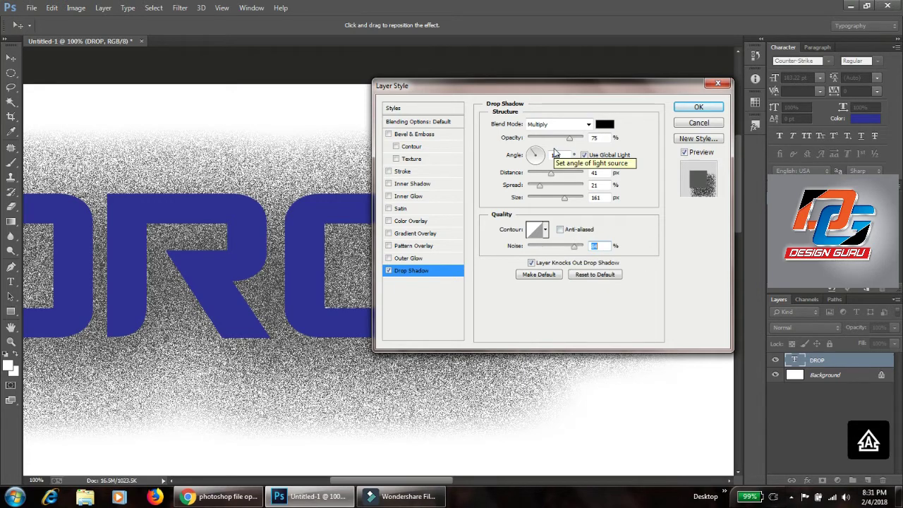
pyautogui.click(696, 107)
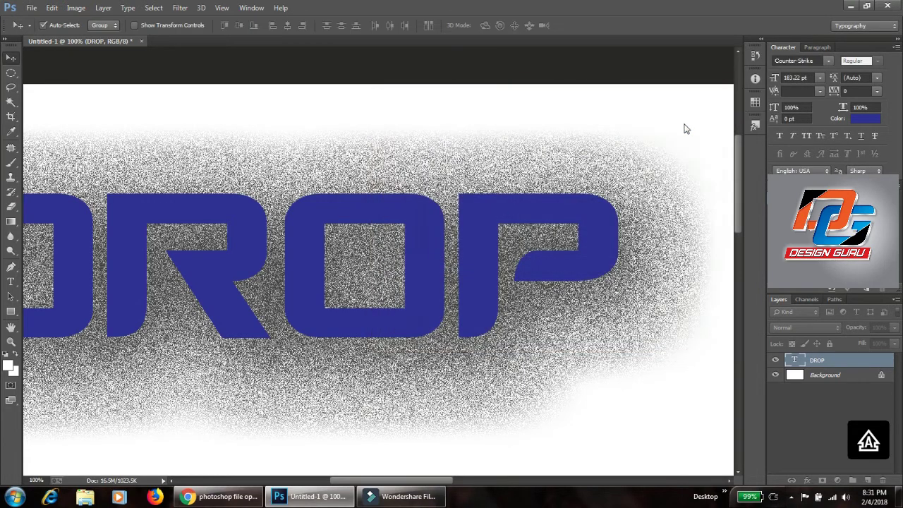
# Add a drop shadow to the DROP layer with distance 21 px, spread 6% and size 12 px.
pyautogui.click(111, 12)
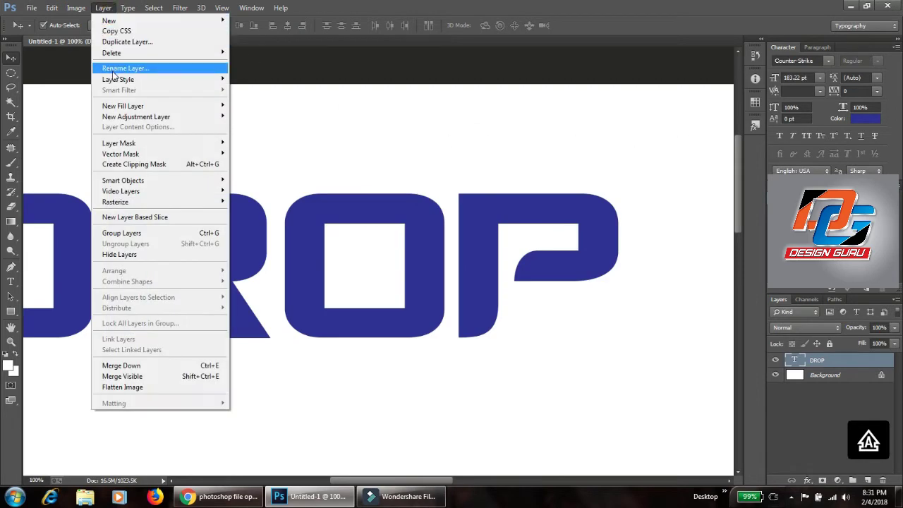
pyautogui.moveTo(116, 80)
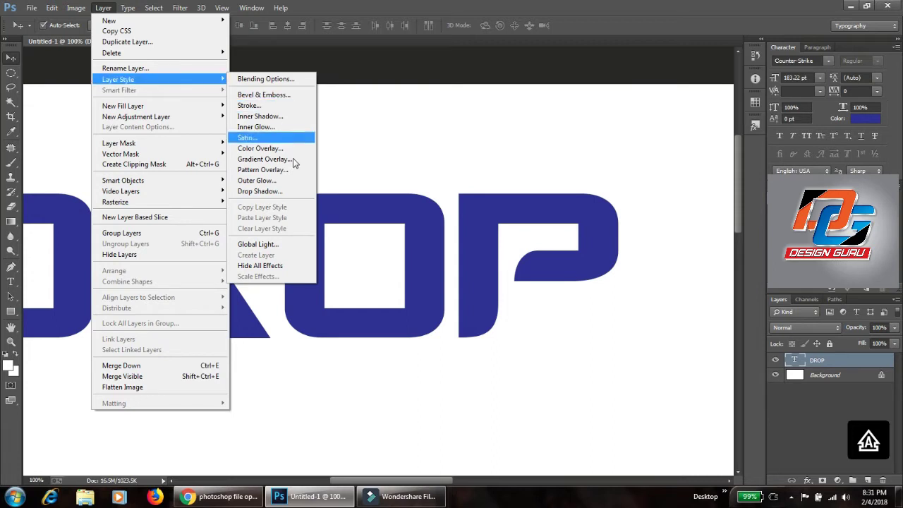
pyautogui.click(296, 191)
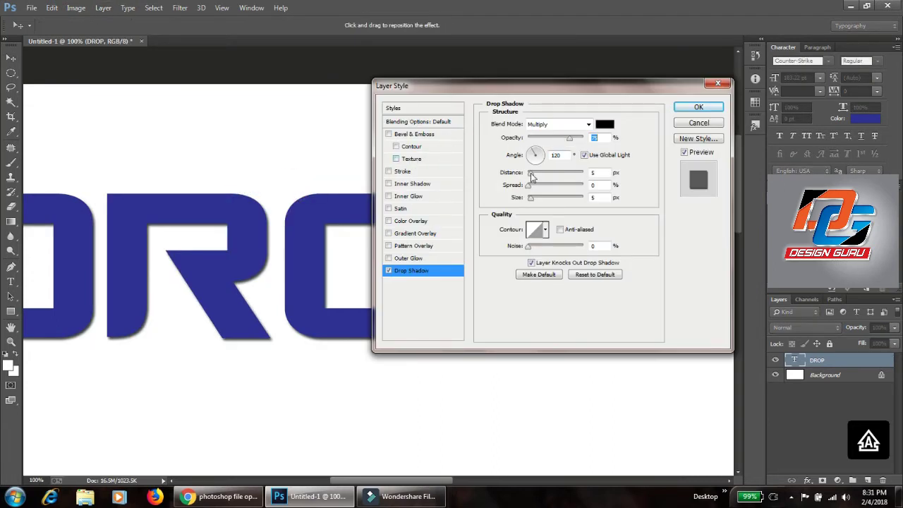
pyautogui.moveTo(531, 177); pyautogui.dragTo(545, 199)
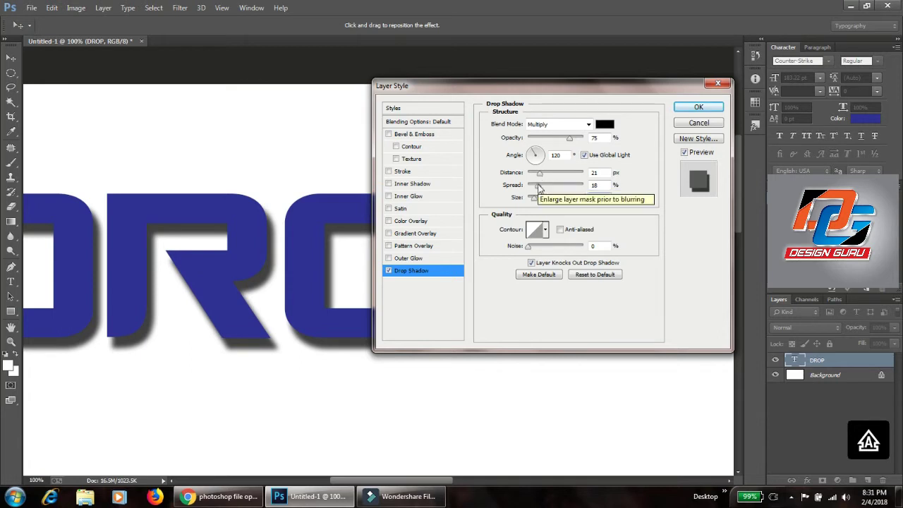
pyautogui.click(535, 184)
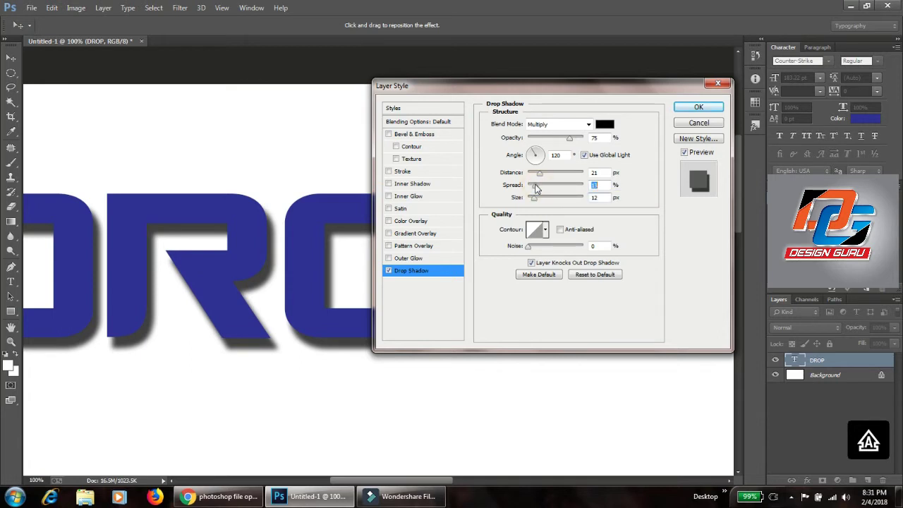
pyautogui.moveTo(535, 184); pyautogui.dragTo(531, 184)
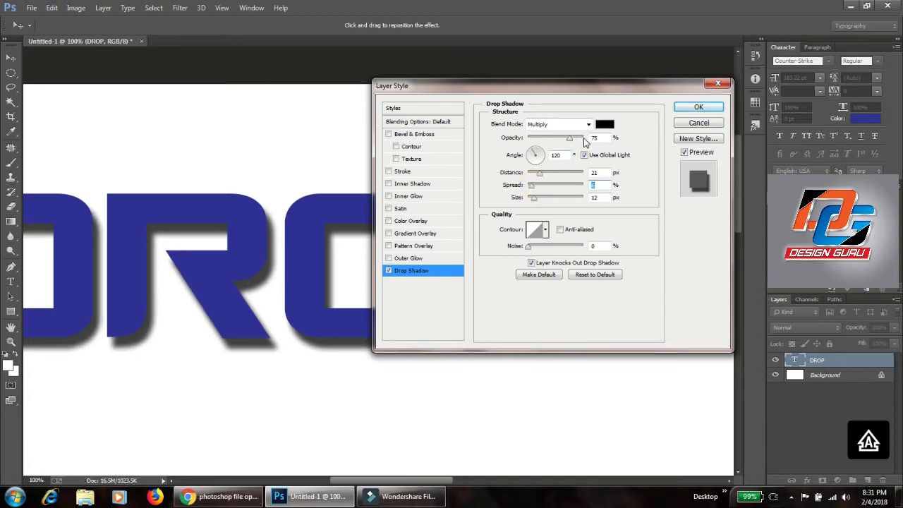
# Set the drop shadow's opacity to 59% and its angle to 130°.
pyautogui.moveTo(571, 143); pyautogui.dragTo(560, 142)
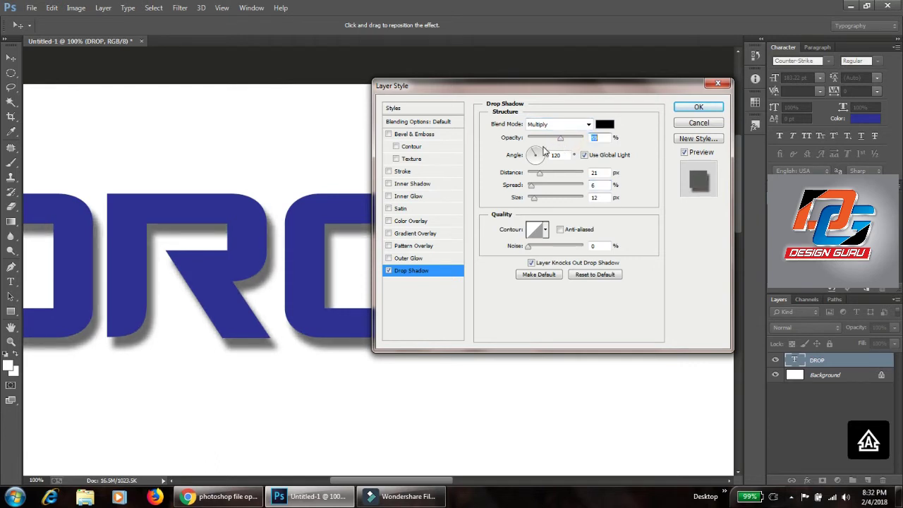
pyautogui.doubleClick(556, 155)
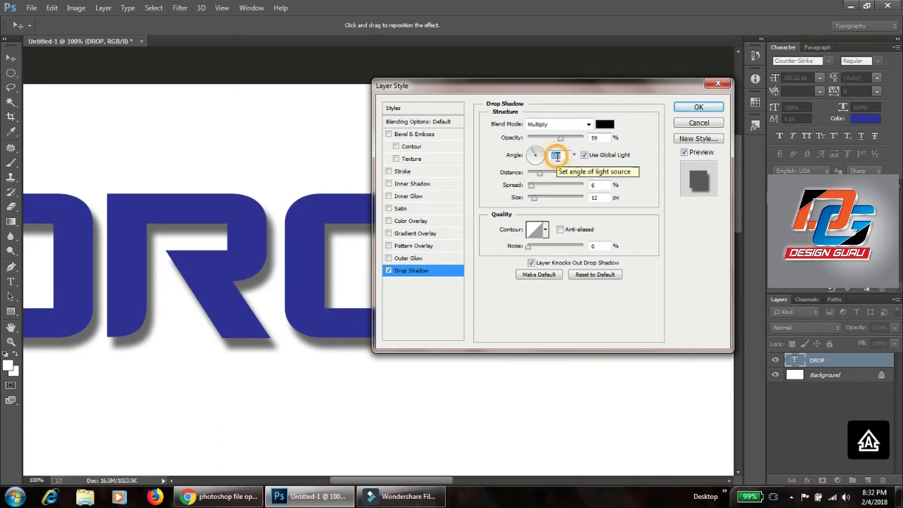
pyautogui.write('13')
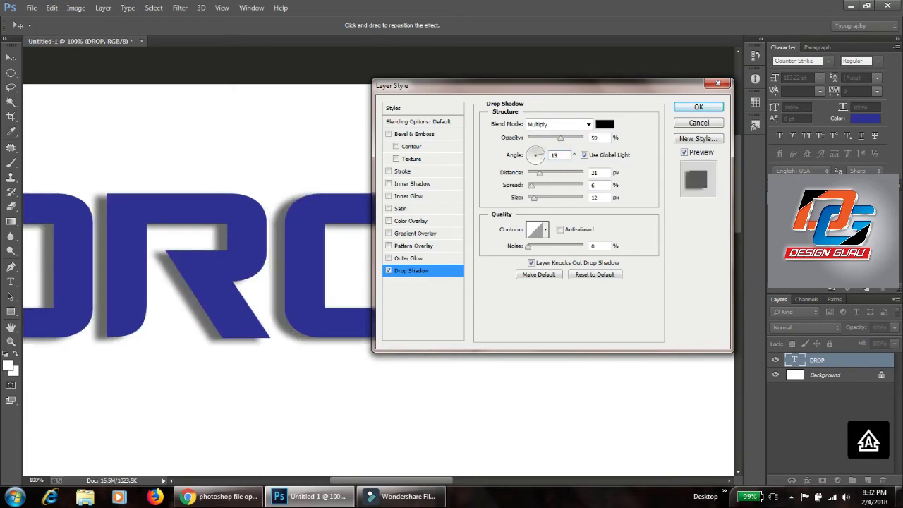
pyautogui.write('0')
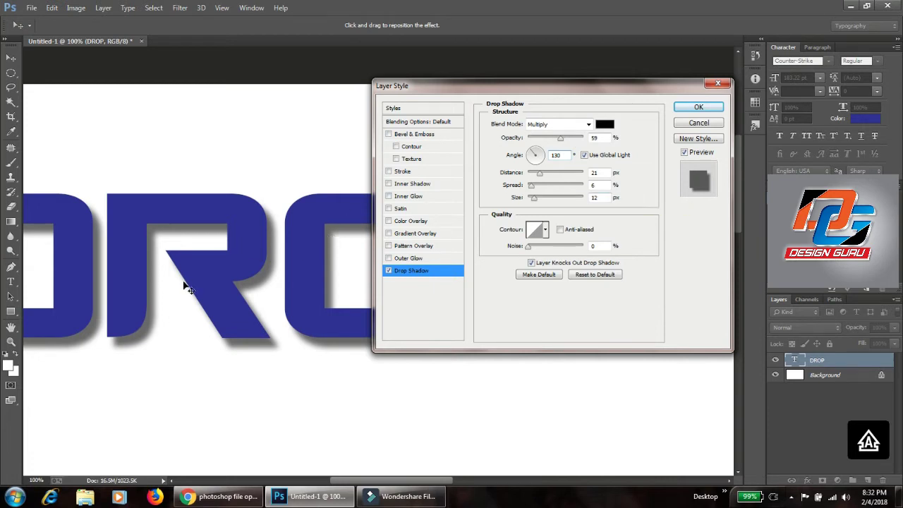
# Add a white (ffffff) outside stroke to the DROP text with a size of 5 px.
pyautogui.click(421, 172)
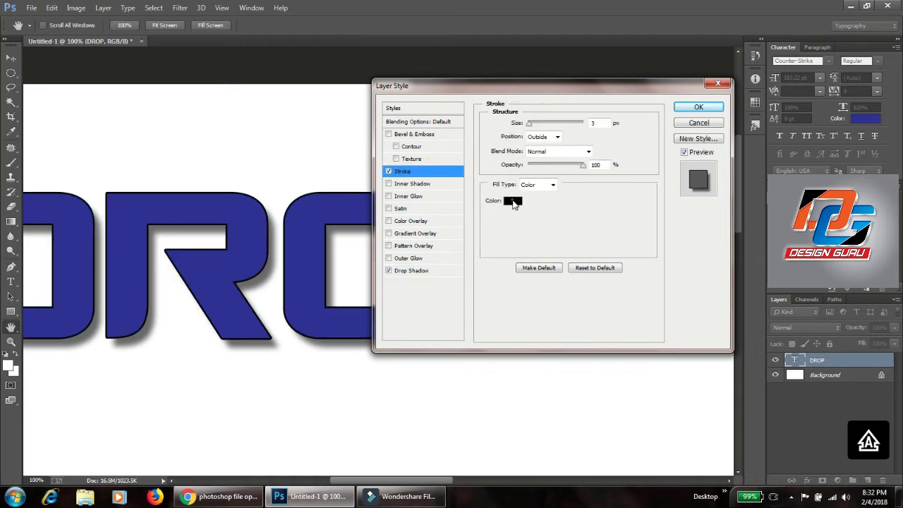
pyautogui.click(512, 201)
pyautogui.moveTo(352, 165)
pyautogui.mouseDown()
pyautogui.moveTo(317, 147)
pyautogui.moveTo(276, 97)
pyautogui.mouseUp()
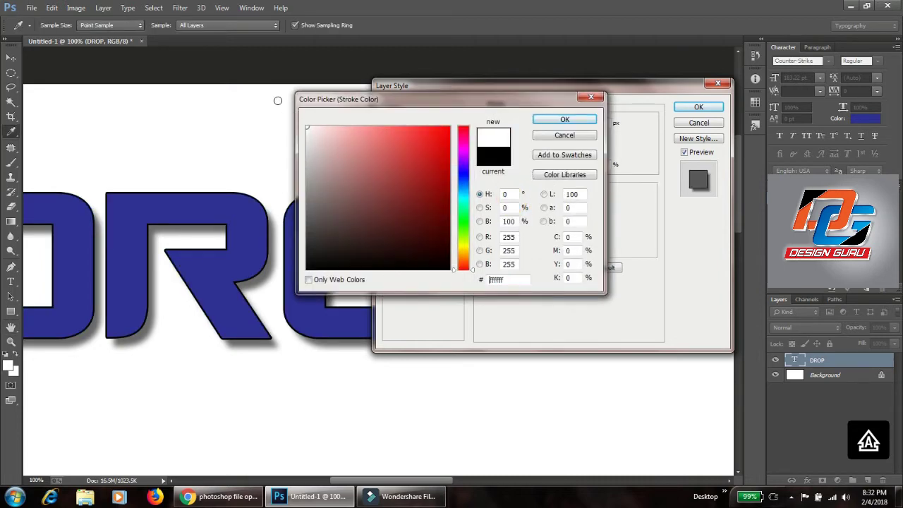
pyautogui.click(569, 120)
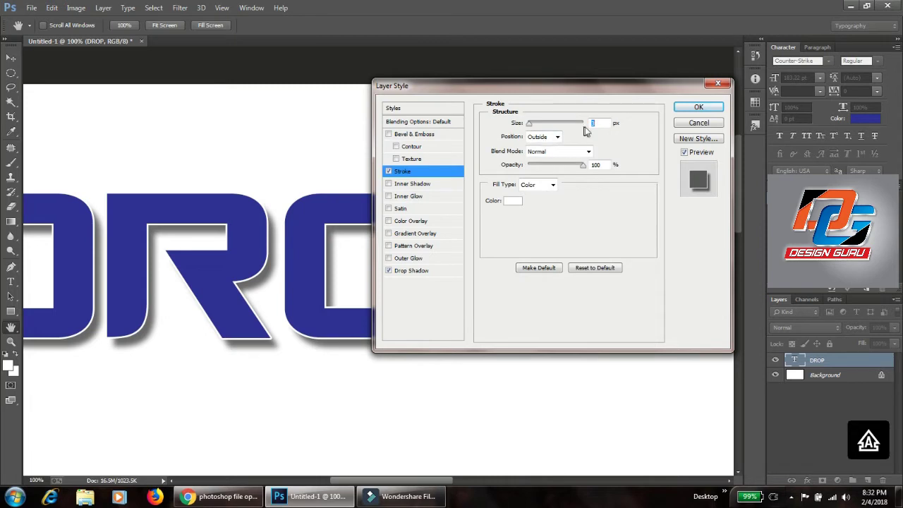
pyautogui.press('Up')
pyautogui.press('Up')
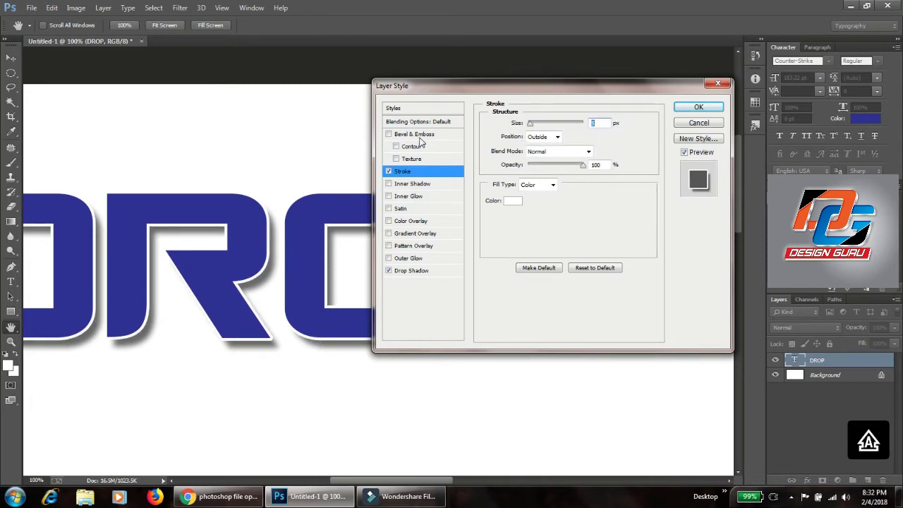
# Increase the drop shadow's distance to about 29 px and apply the layer style.
pyautogui.click(421, 271)
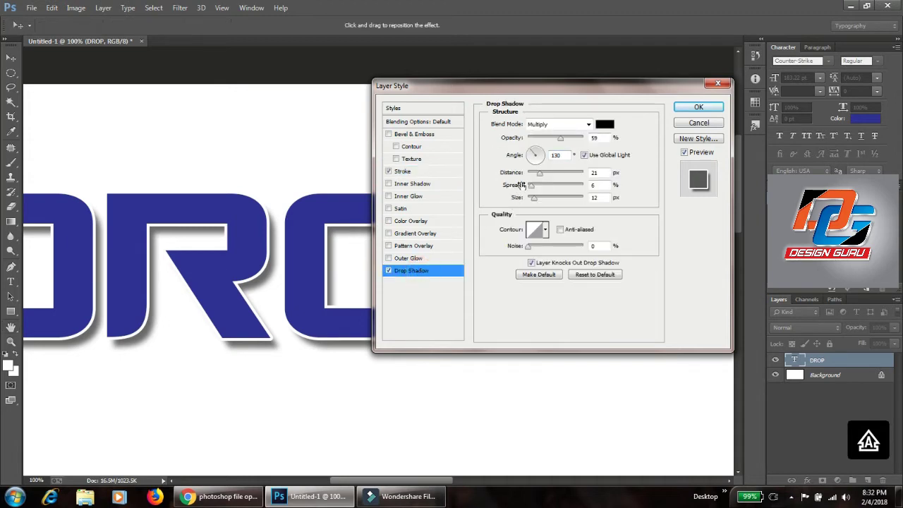
pyautogui.click(600, 173)
pyautogui.press('Up')
pyautogui.press('Up')
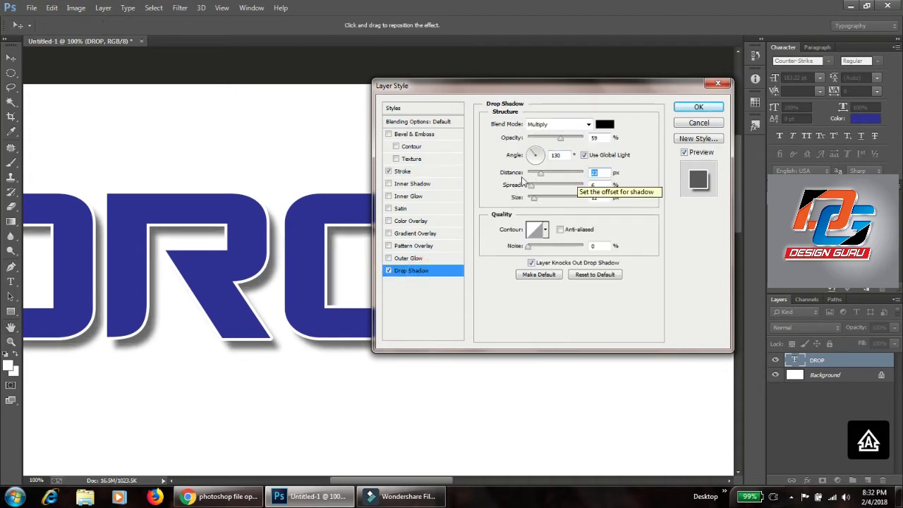
pyautogui.moveTo(541, 174); pyautogui.dragTo(544, 177)
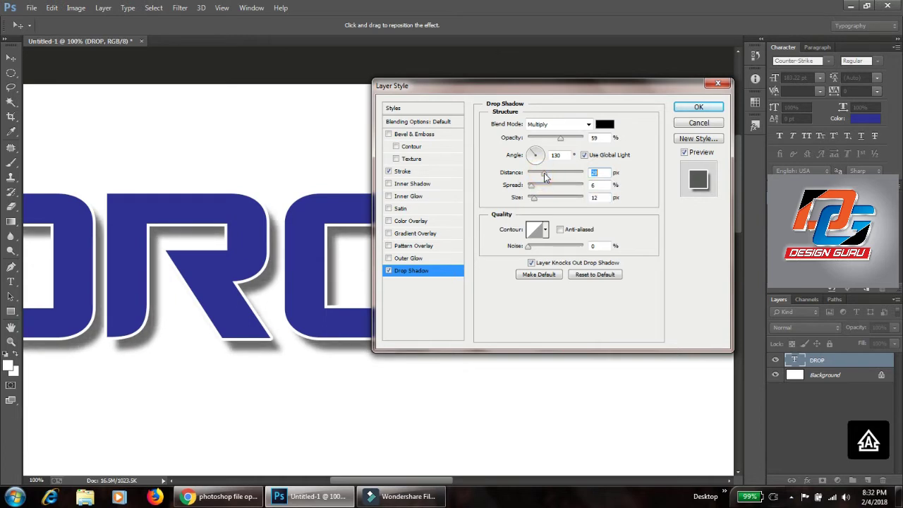
pyautogui.click(687, 110)
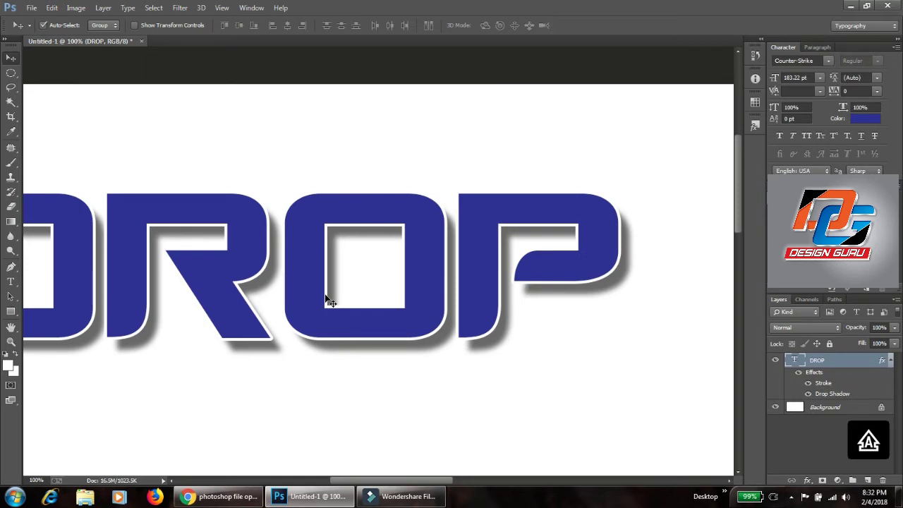
# Add the text SHADOW as a new 60 pt Counter-Strike text layer below the word DROP.
pyautogui.hotkey('ctrl', '0')
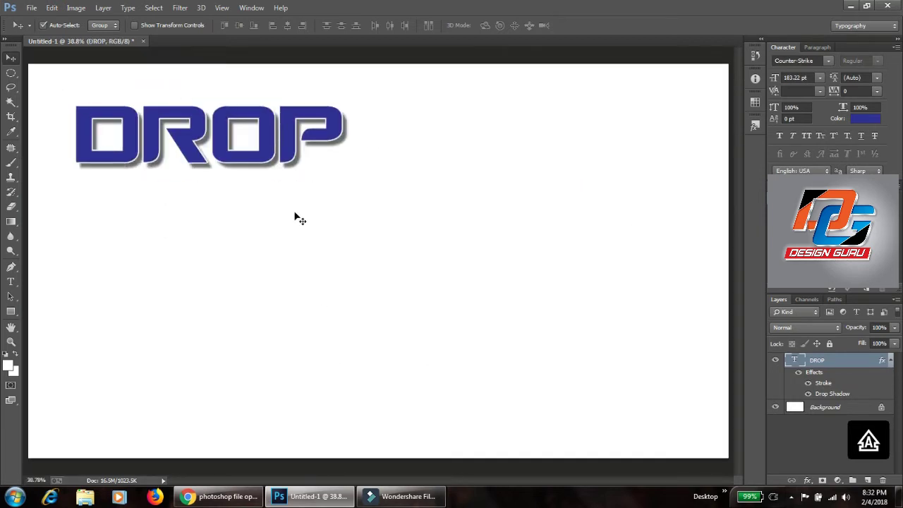
pyautogui.moveTo(75, 121); pyautogui.dragTo(99, 159)
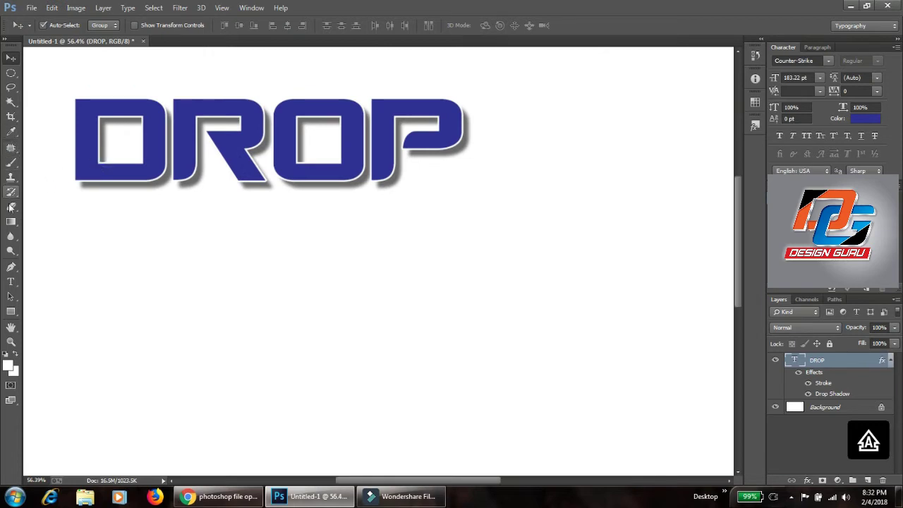
pyautogui.click(11, 281)
pyautogui.click(108, 262)
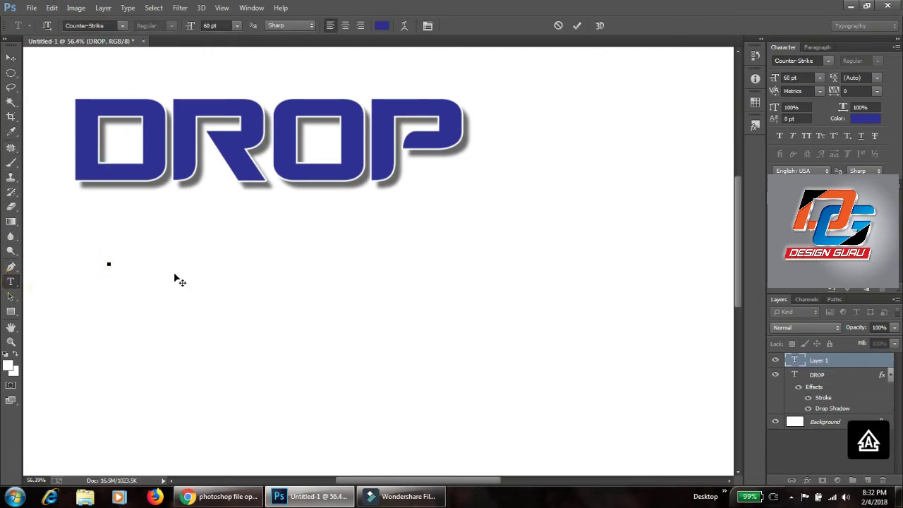
pyautogui.moveTo(174, 272); pyautogui.dragTo(159, 300)
pyautogui.write('SHA')
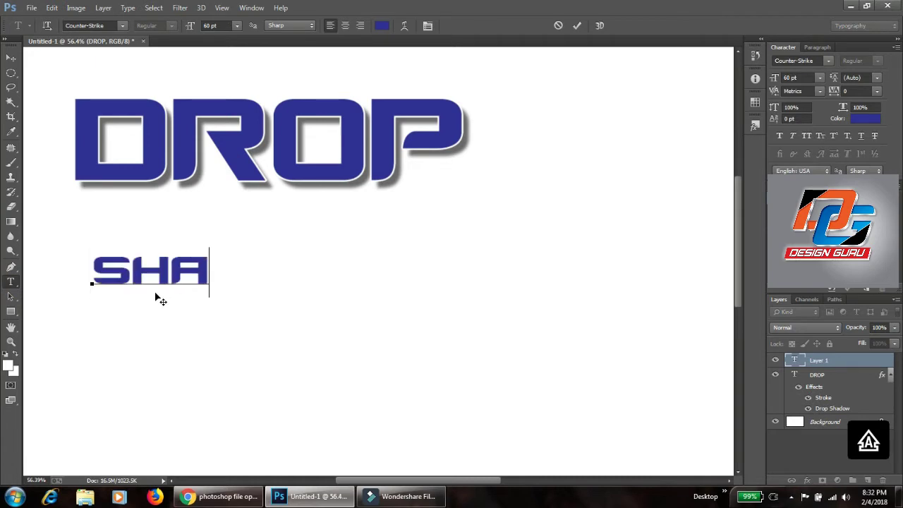
pyautogui.write('DOW')
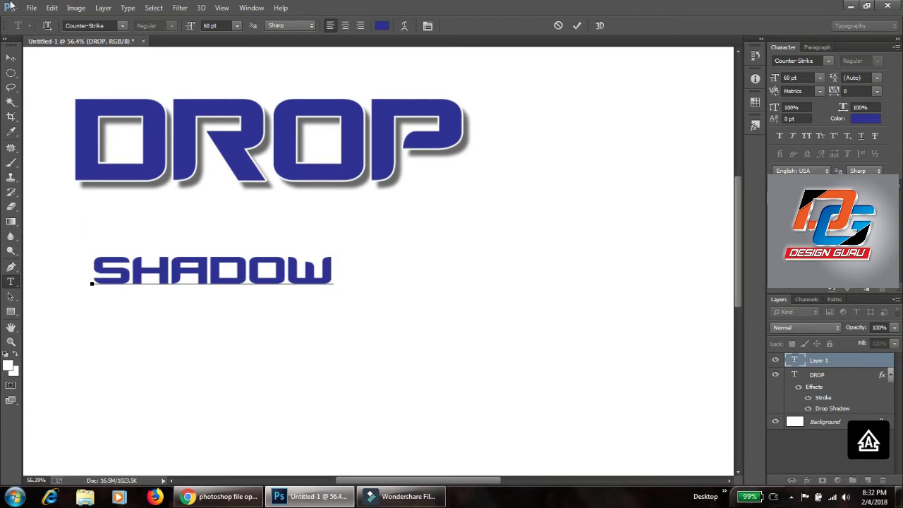
pyautogui.click(10, 58)
# Scale the SHADOW text to about 177% width and 223% height and place it directly beneath DROP, with their starting edges aligned.
pyautogui.hotkey('ctrl', 't')
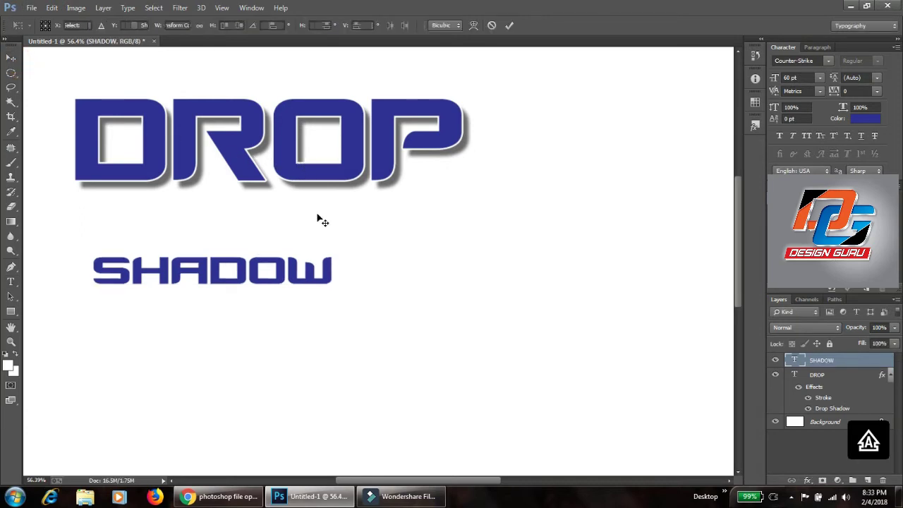
pyautogui.moveTo(334, 295); pyautogui.dragTo(485, 328)
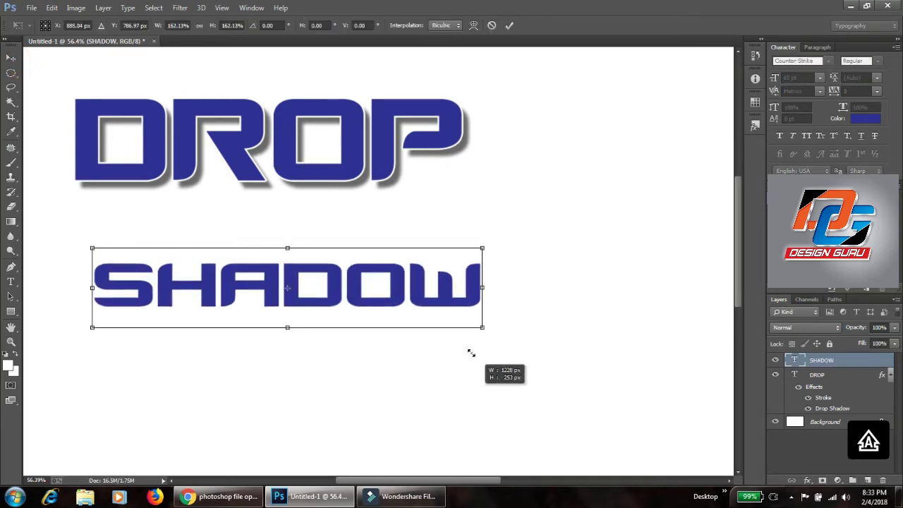
pyautogui.moveTo(288, 246); pyautogui.dragTo(288, 218)
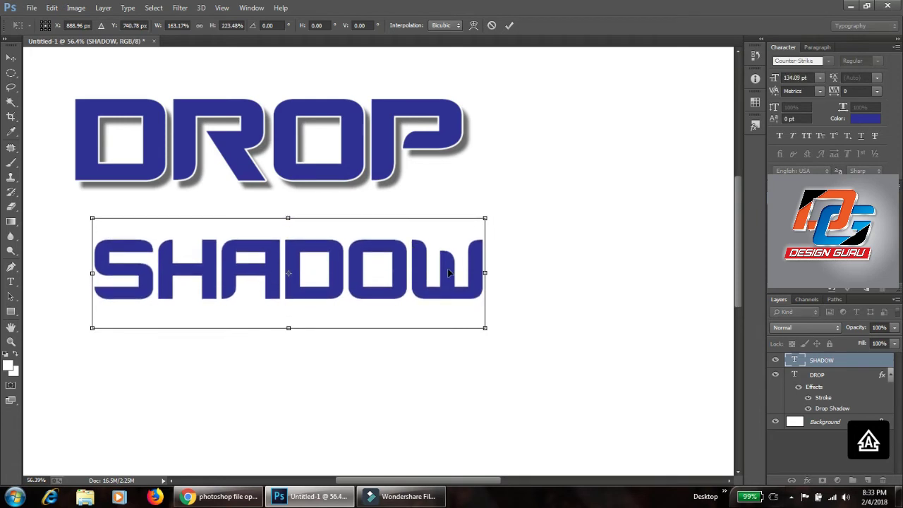
pyautogui.moveTo(485, 273); pyautogui.dragTo(517, 279)
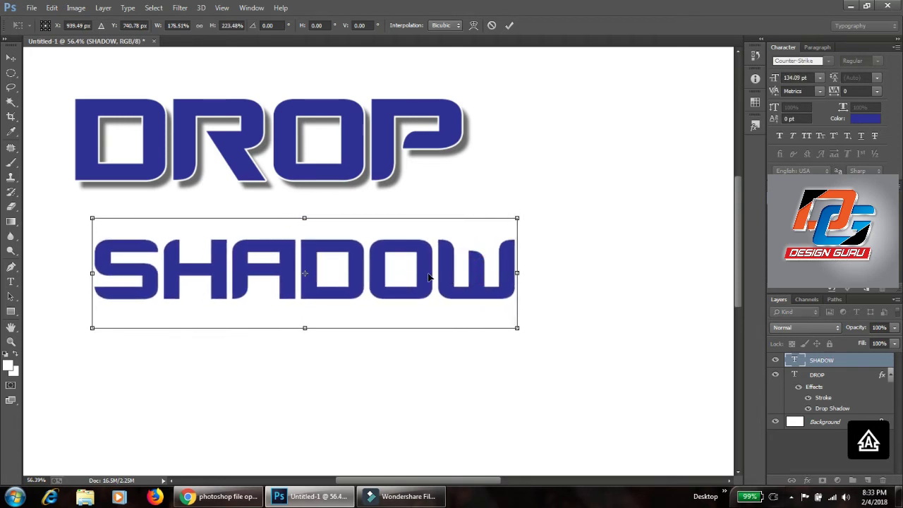
pyautogui.moveTo(428, 277); pyautogui.dragTo(406, 249)
pyautogui.doubleClick(403, 243)
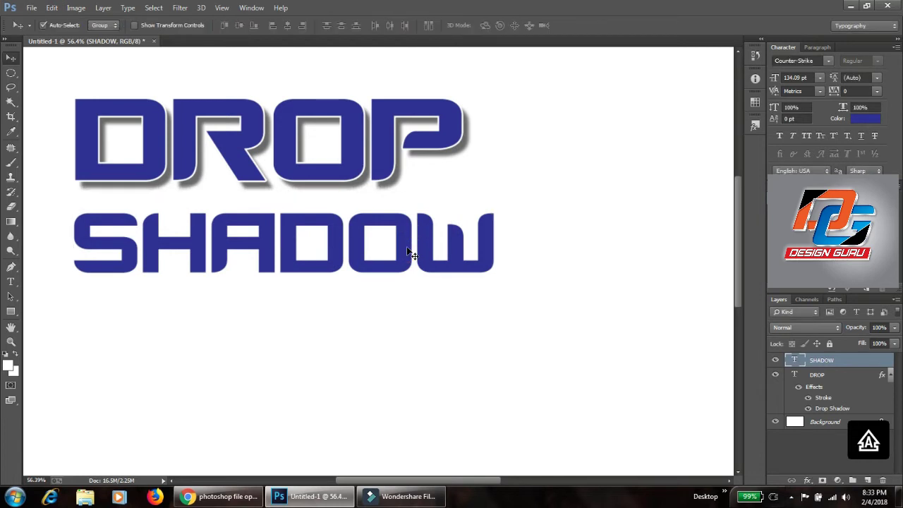
# Change the SHADOW text's color to white (ffffff).
pyautogui.click(866, 120)
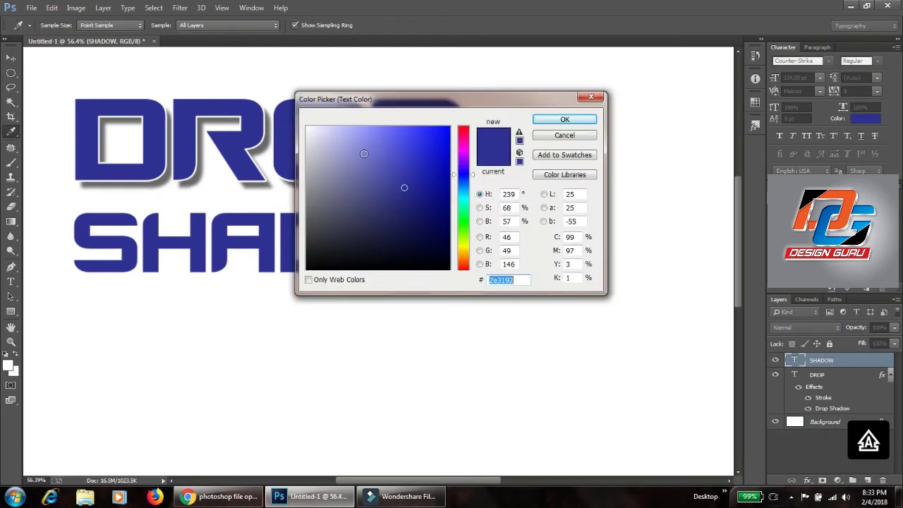
pyautogui.write('ffffff')
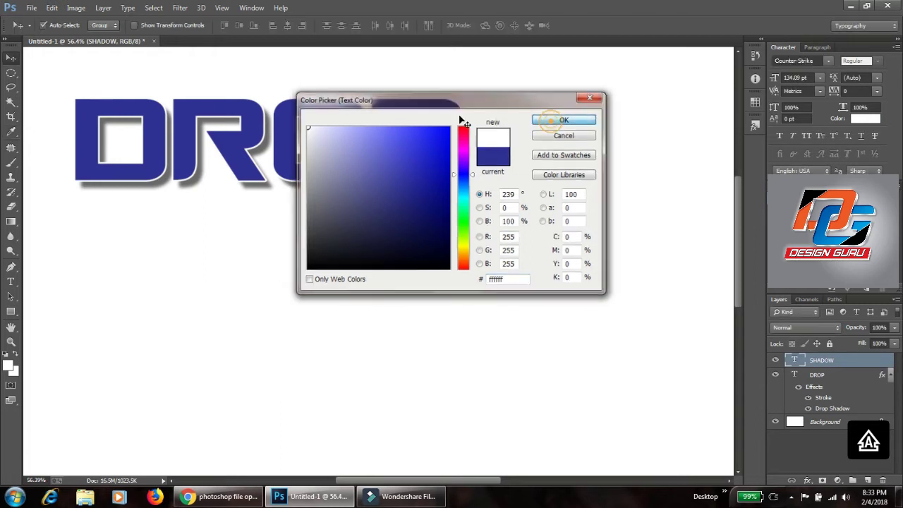
pyautogui.click(557, 120)
# Add a hard drop shadow to the SHADOW layer with distance 13 px, spread 0% and size 0 px.
pyautogui.click(105, 8)
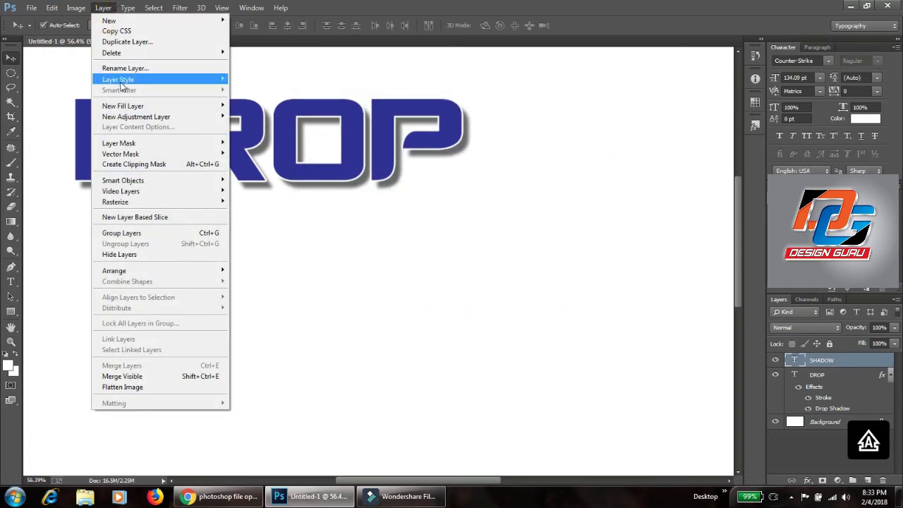
pyautogui.click(133, 80)
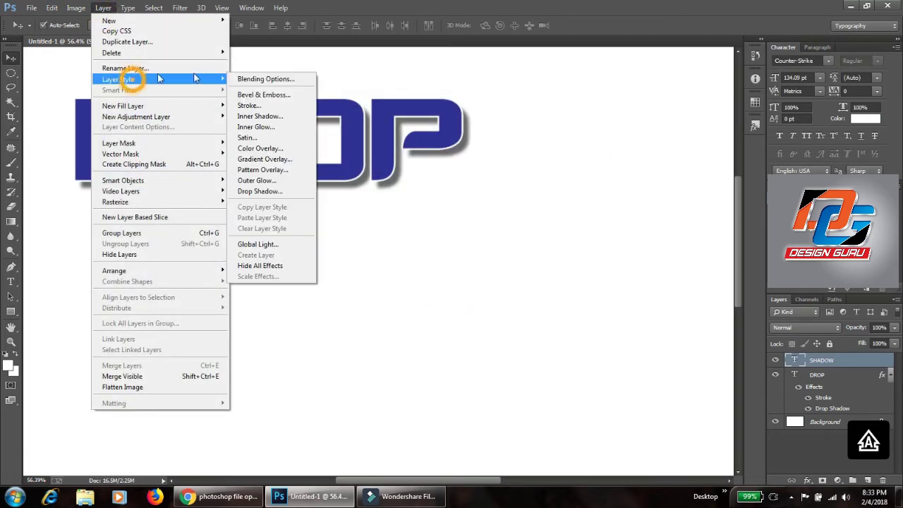
pyautogui.click(275, 191)
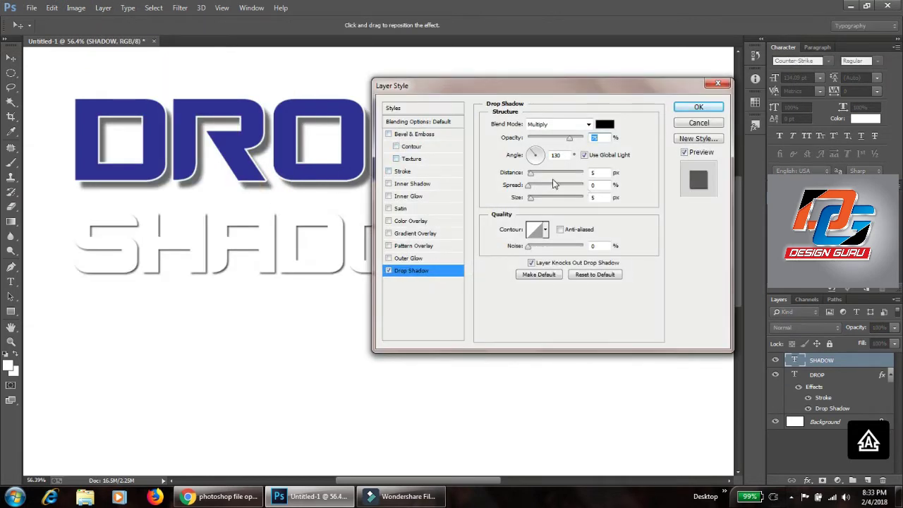
pyautogui.click(534, 174)
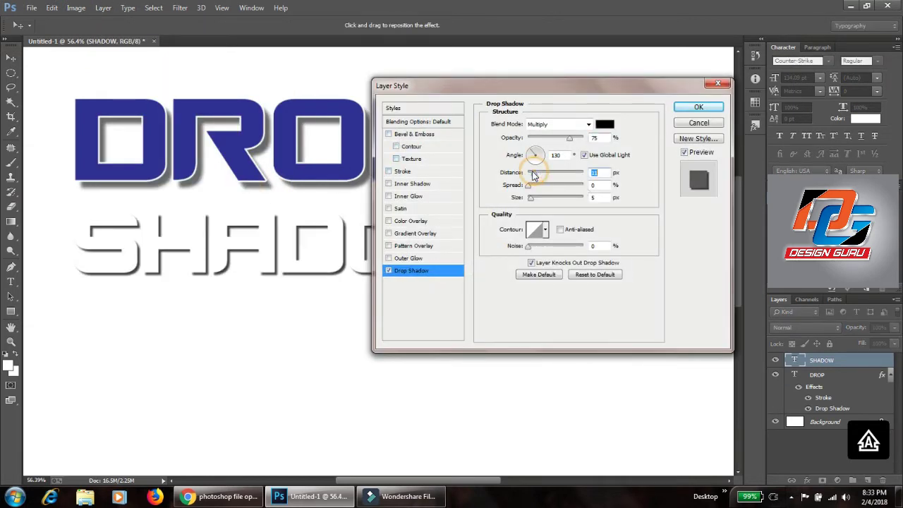
pyautogui.click(532, 185)
pyautogui.moveTo(534, 201); pyautogui.dragTo(543, 200)
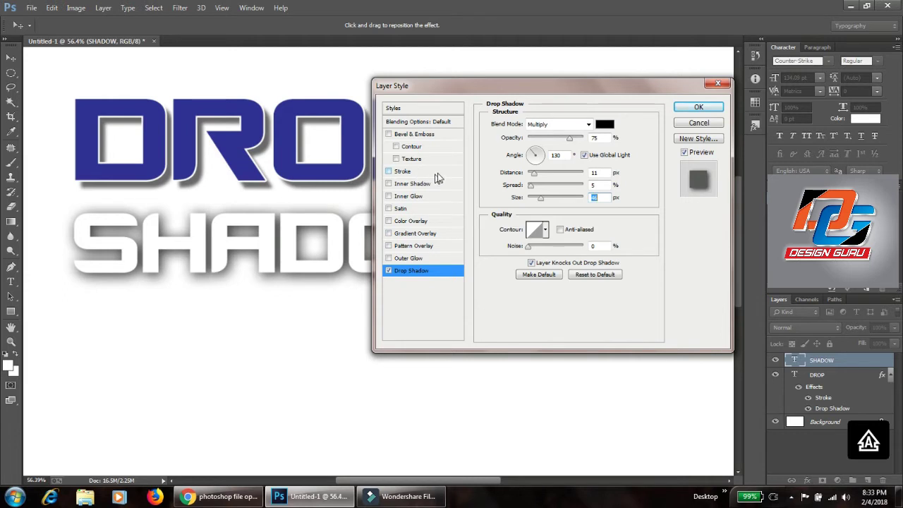
pyautogui.moveTo(534, 176)
pyautogui.mouseDown()
pyautogui.moveTo(528, 184)
pyautogui.moveTo(542, 202)
pyautogui.moveTo(526, 192)
pyautogui.moveTo(529, 173)
pyautogui.moveTo(536, 182)
pyautogui.mouseUp()
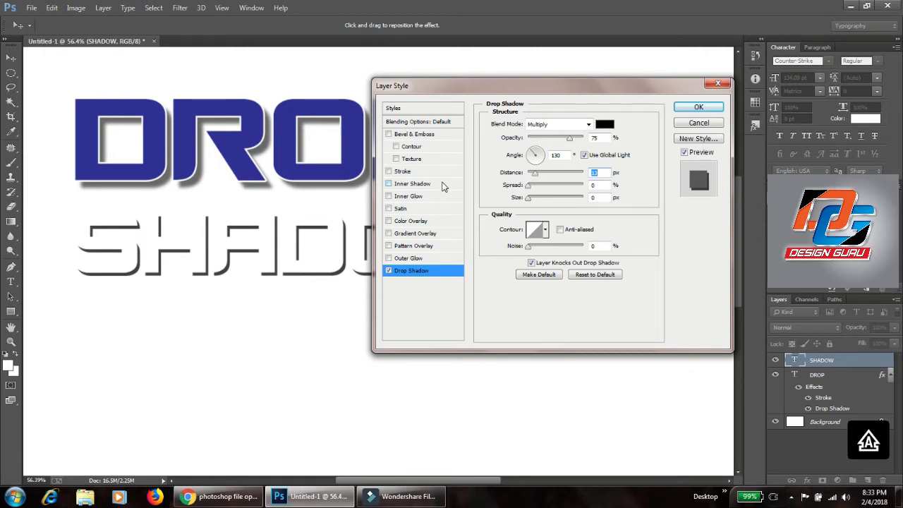
# Add a 3 px black outside stroke to SHADOW, increase its drop shadow distance to about 24 px and apply the style.
pyautogui.click(388, 171)
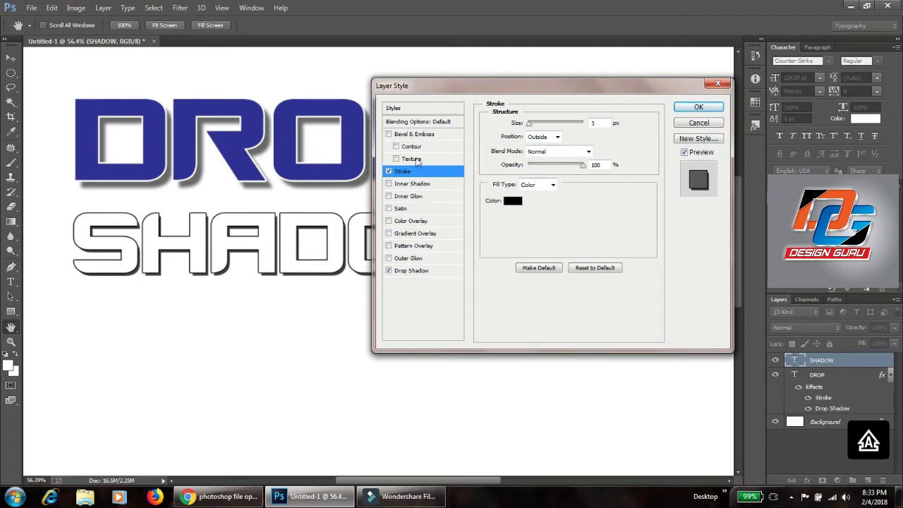
pyautogui.click(409, 271)
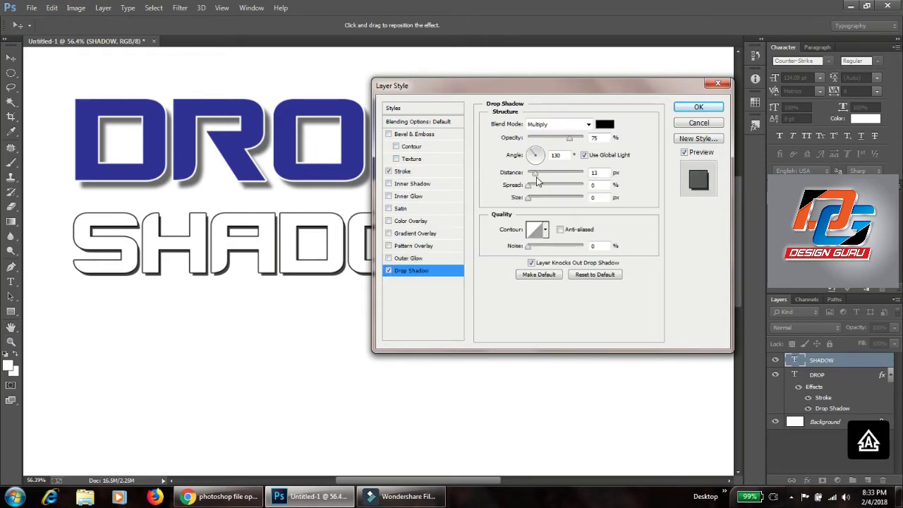
pyautogui.moveTo(535, 180); pyautogui.dragTo(543, 181)
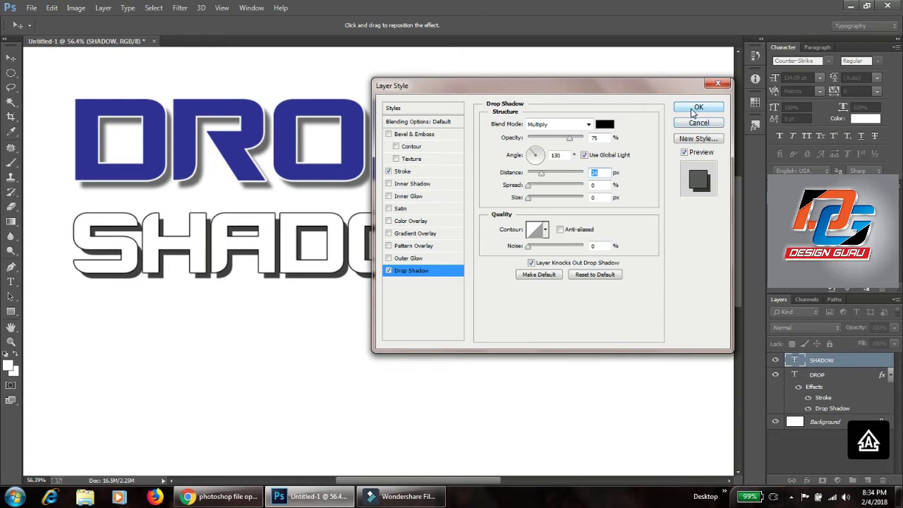
pyautogui.click(694, 109)
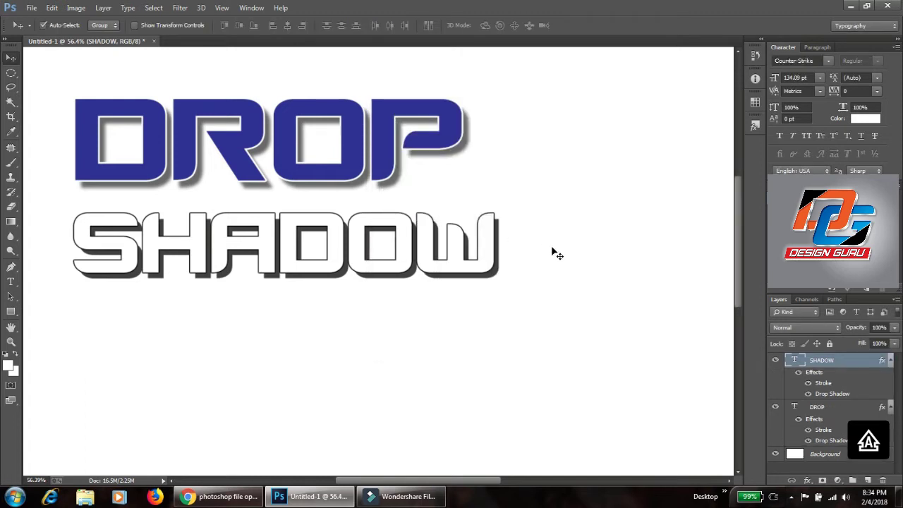
# Enlarge the SHADOW text proportionally to about 119%, keeping its upper corner beneath DROP.
pyautogui.hotkey('ctrl', '0')
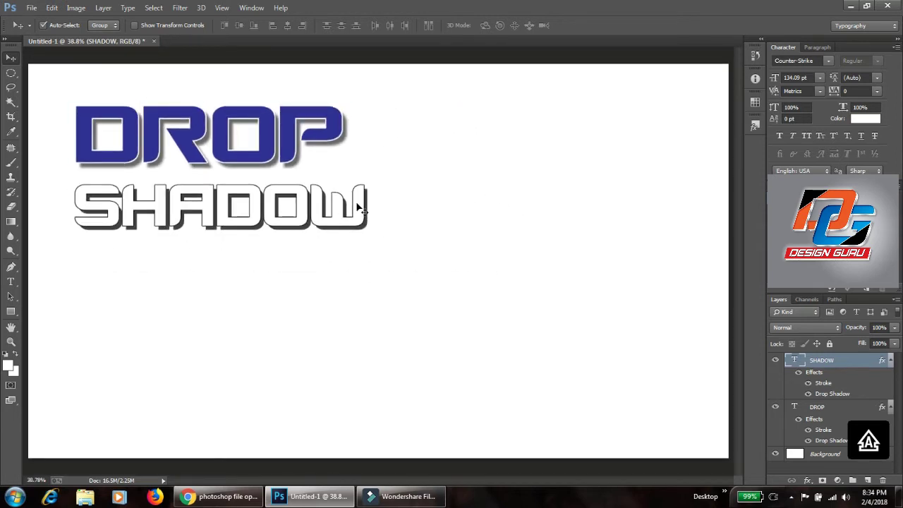
pyautogui.hotkey('ctrl', 't')
pyautogui.moveTo(365, 245); pyautogui.dragTo(412, 290)
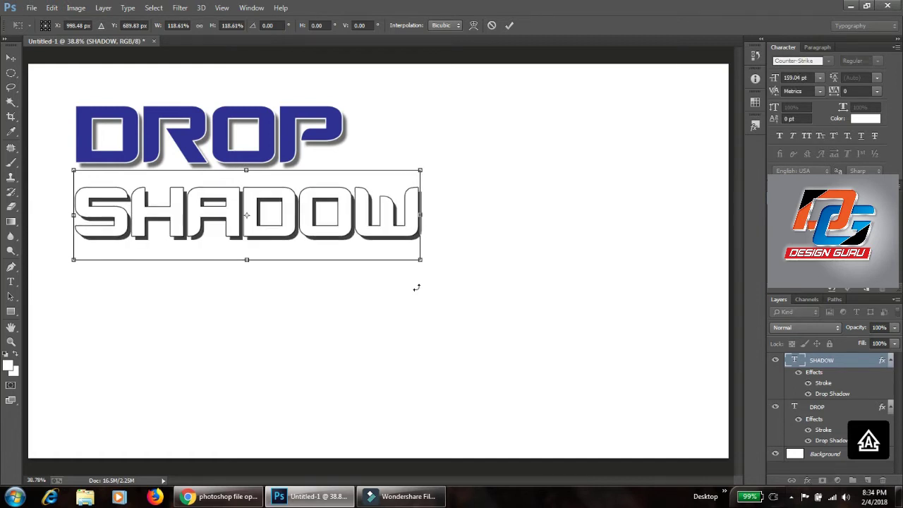
pyautogui.press('Return')
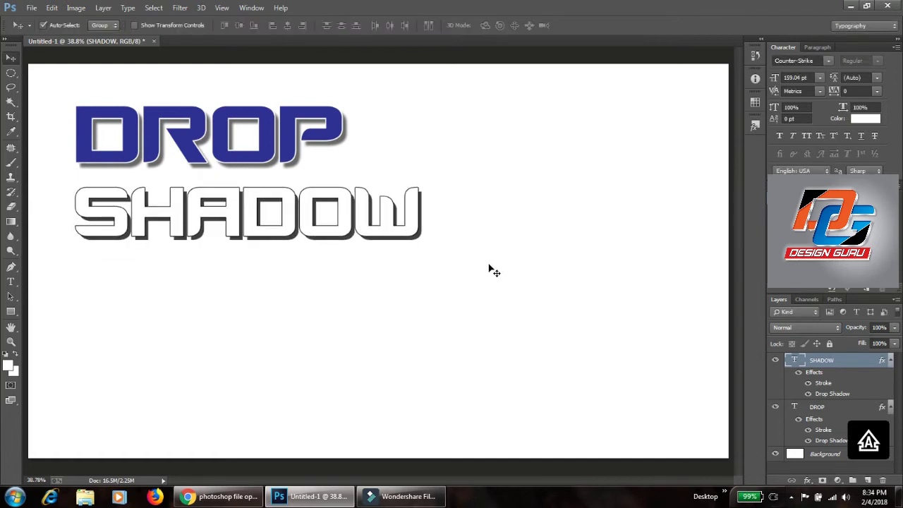
# Open pexels-photo-461646 and bring its cut-out woman into Untitled-1 on the canvas's right side.
pyautogui.click(31, 7)
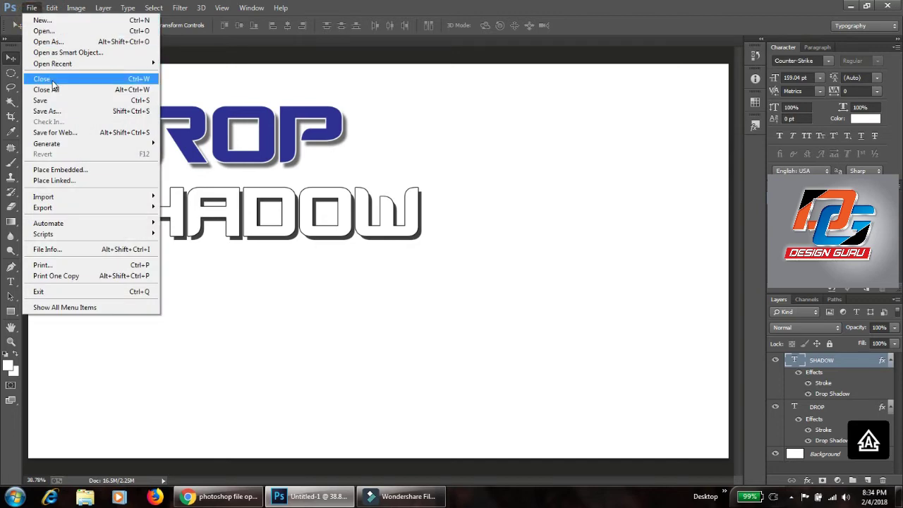
pyautogui.click(53, 31)
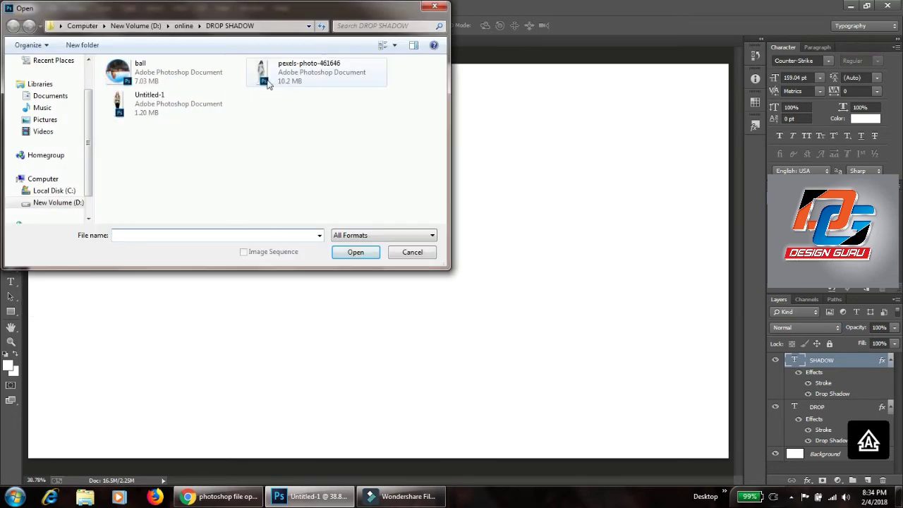
pyautogui.click(267, 83)
pyautogui.click(353, 252)
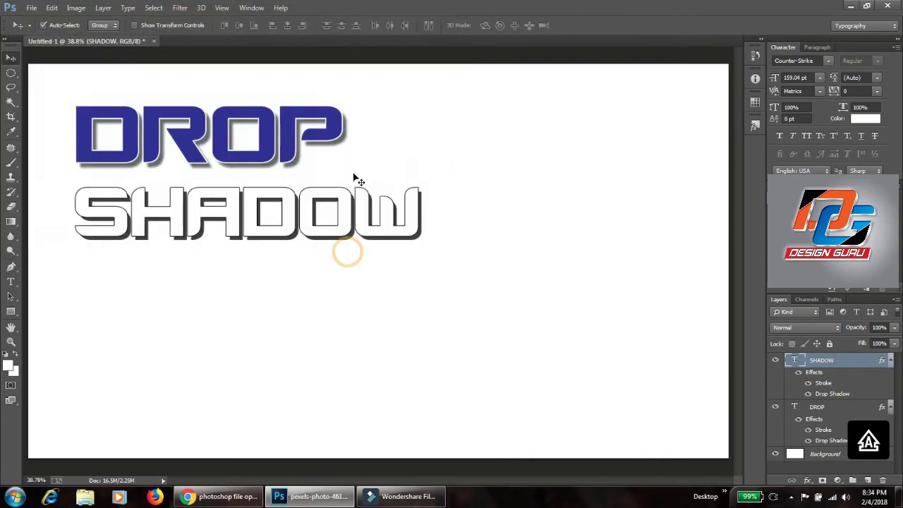
pyautogui.moveTo(367, 189); pyautogui.dragTo(610, 258)
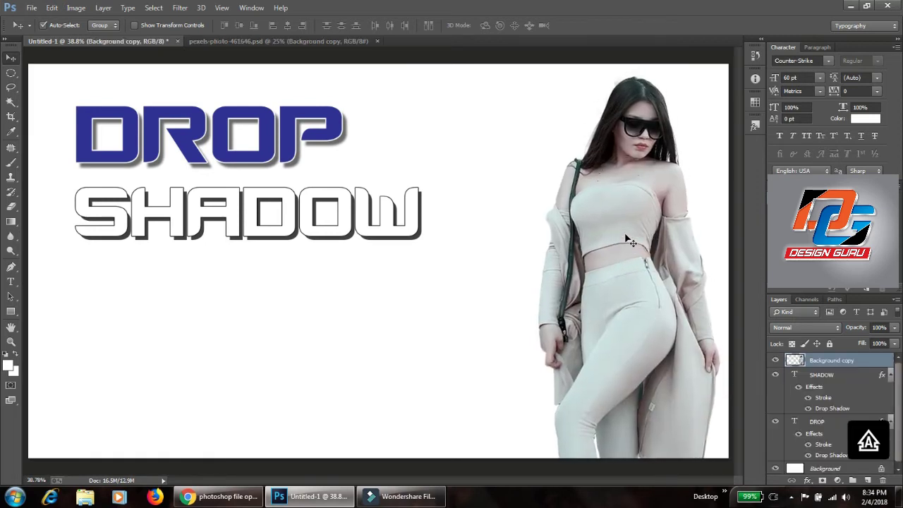
# Scale the woman's image to about 59% and position her full figure near the canvas's right edge.
pyautogui.hotkey('ctrl', 't')
pyautogui.moveTo(730, 72); pyautogui.dragTo(599, 234)
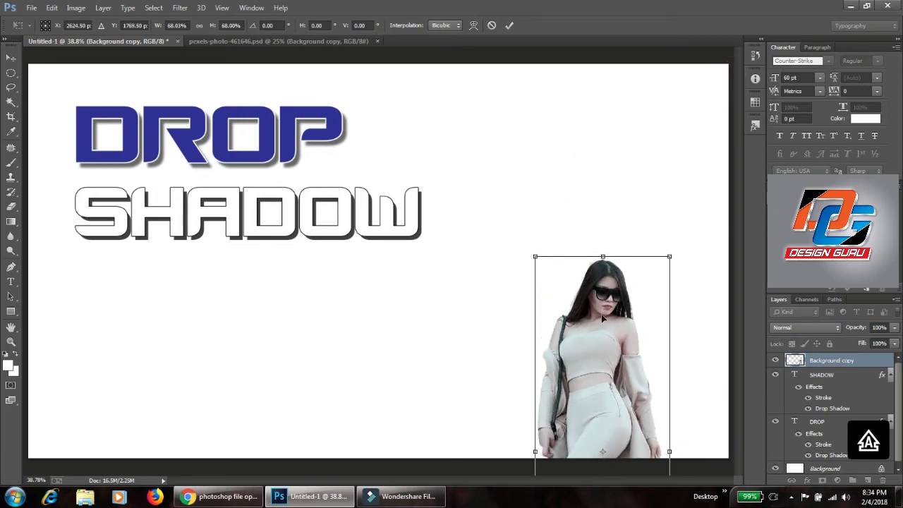
pyautogui.moveTo(605, 311); pyautogui.dragTo(631, 146)
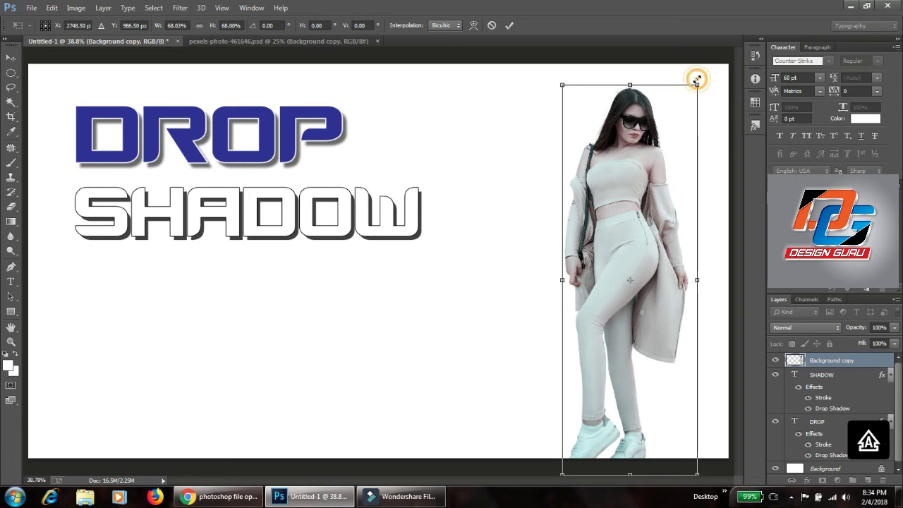
pyautogui.moveTo(696, 80); pyautogui.dragTo(663, 125)
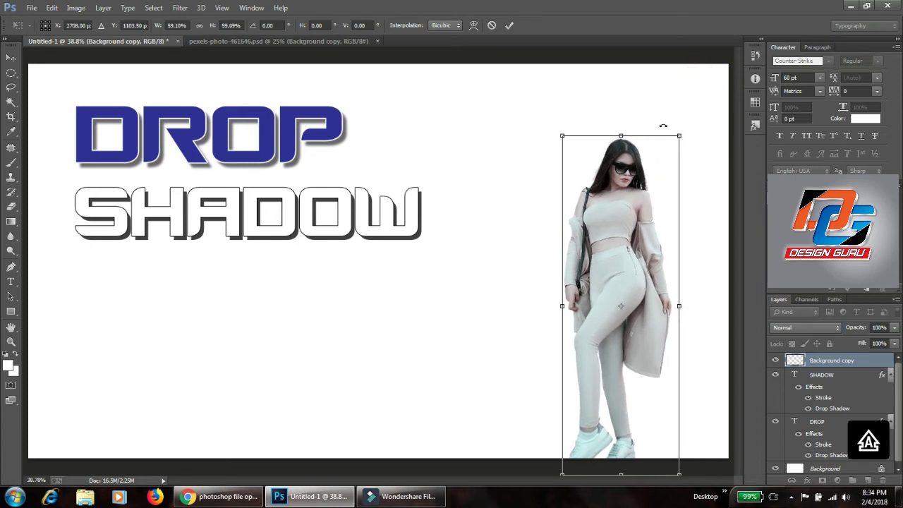
pyautogui.moveTo(626, 211); pyautogui.dragTo(656, 160)
pyautogui.moveTo(648, 192); pyautogui.dragTo(648, 190)
pyautogui.press('Return')
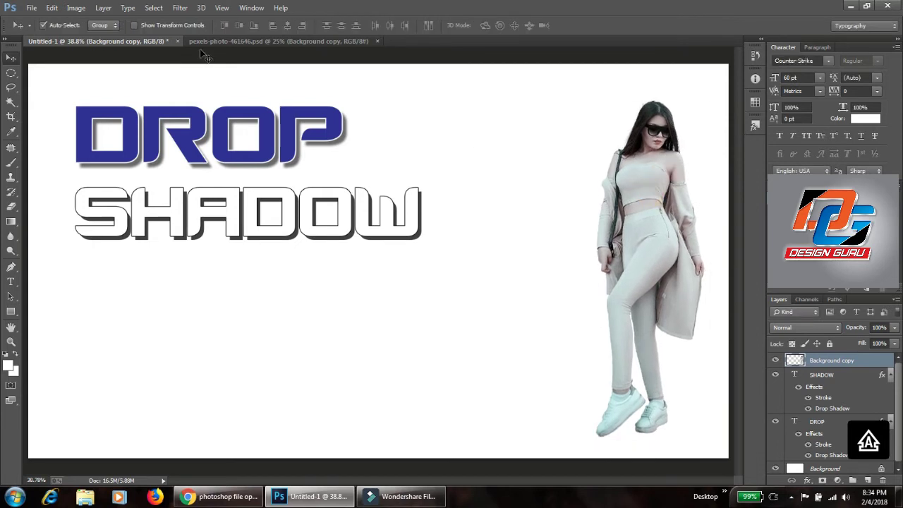
# Apply a drop shadow layer style to the woman's layer with a distance of about 65 px.
pyautogui.click(105, 8)
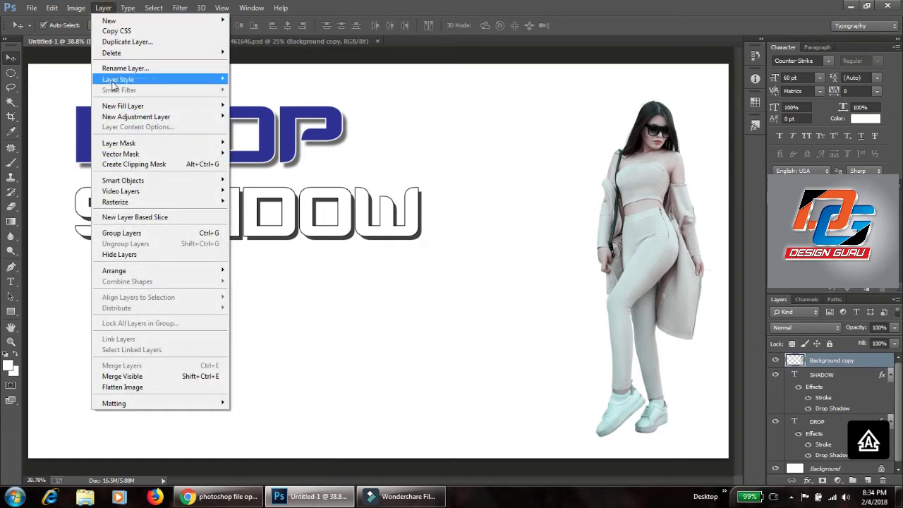
pyautogui.moveTo(114, 81)
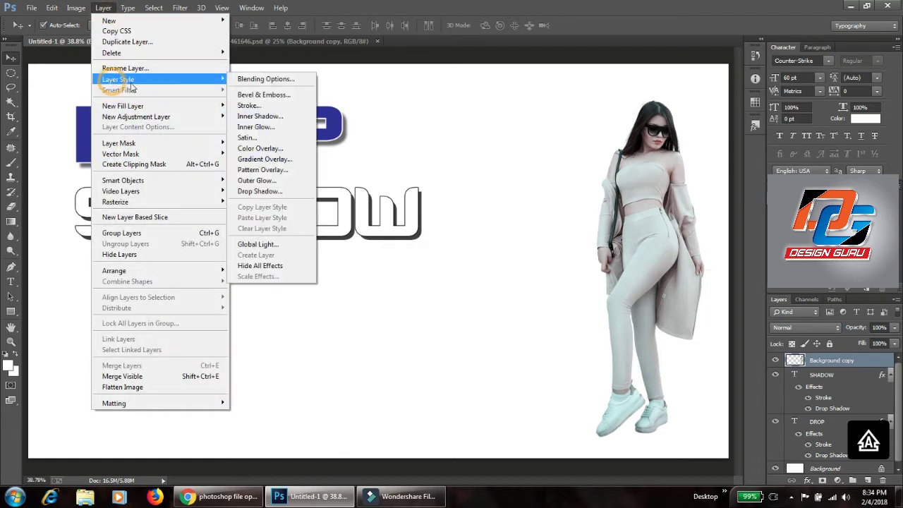
pyautogui.click(262, 191)
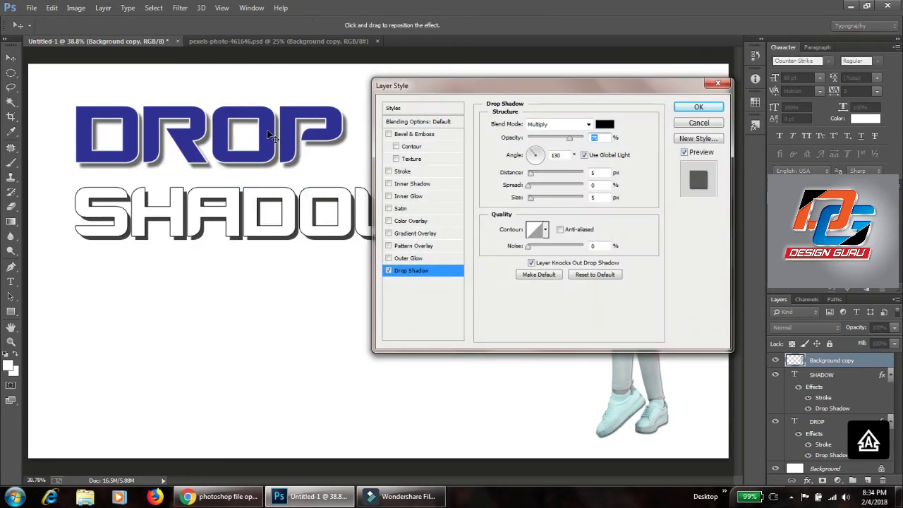
pyautogui.moveTo(543, 88); pyautogui.dragTo(281, 75)
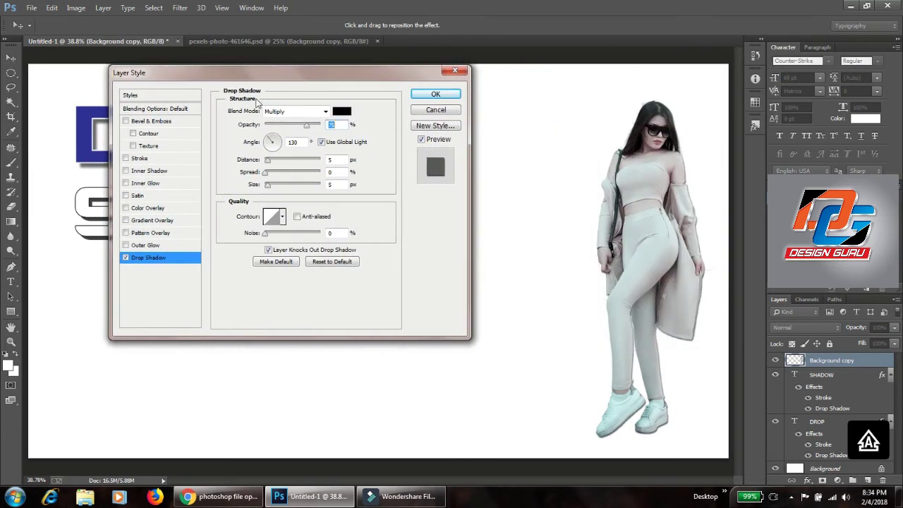
pyautogui.moveTo(266, 162); pyautogui.dragTo(297, 176)
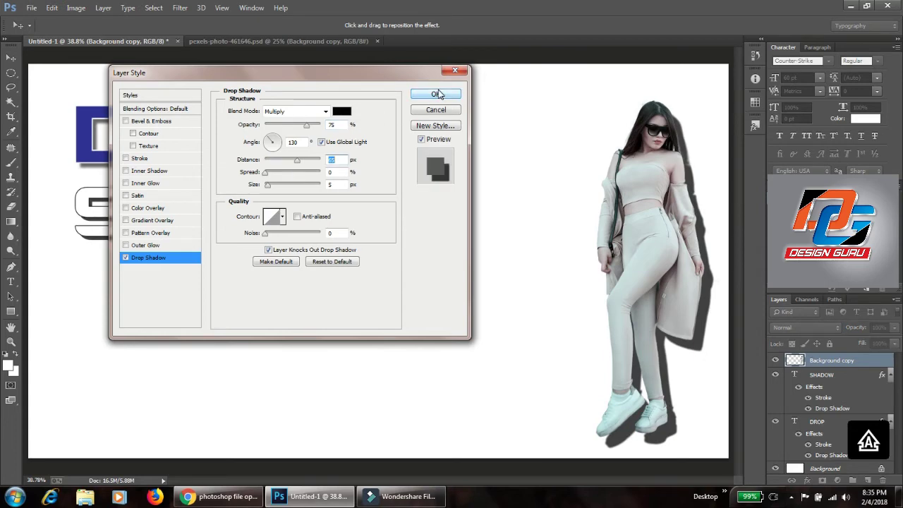
pyautogui.click(437, 94)
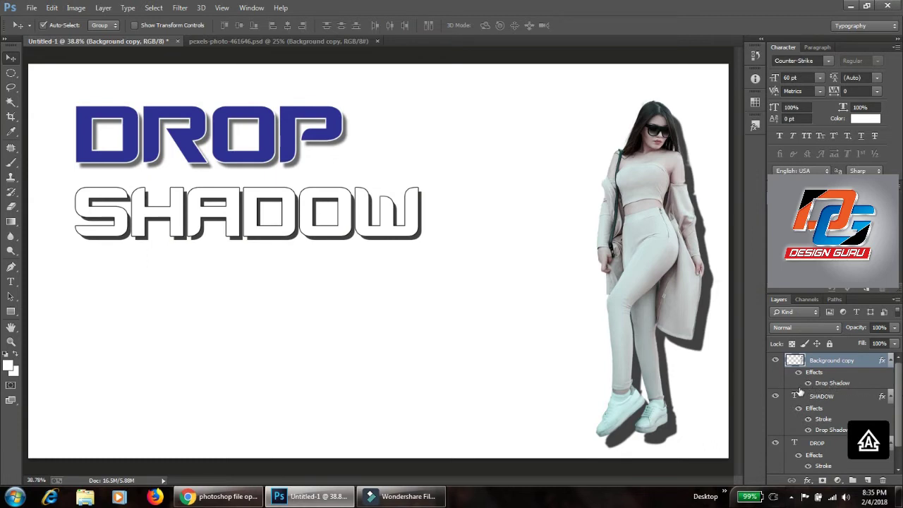
# Separate the woman's drop shadow effect from Background copy into its own layer.
pyautogui.rightClick(859, 385)
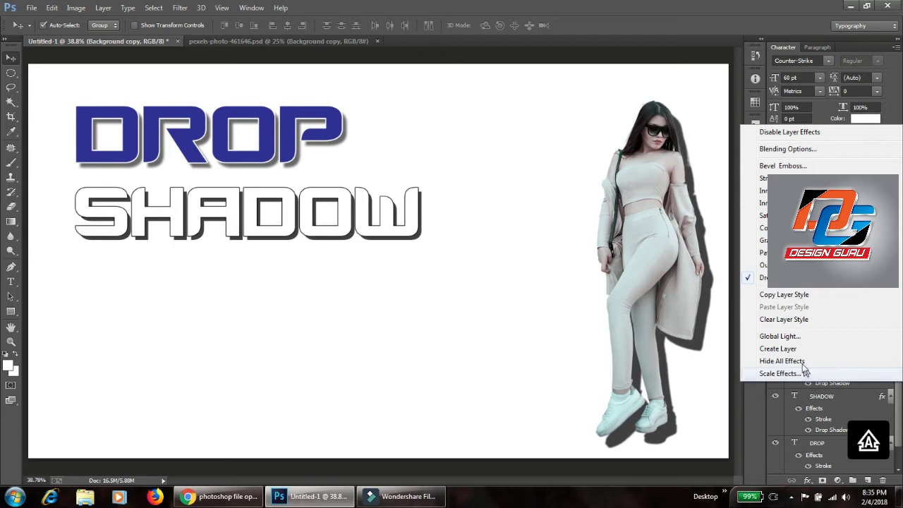
pyautogui.click(810, 390)
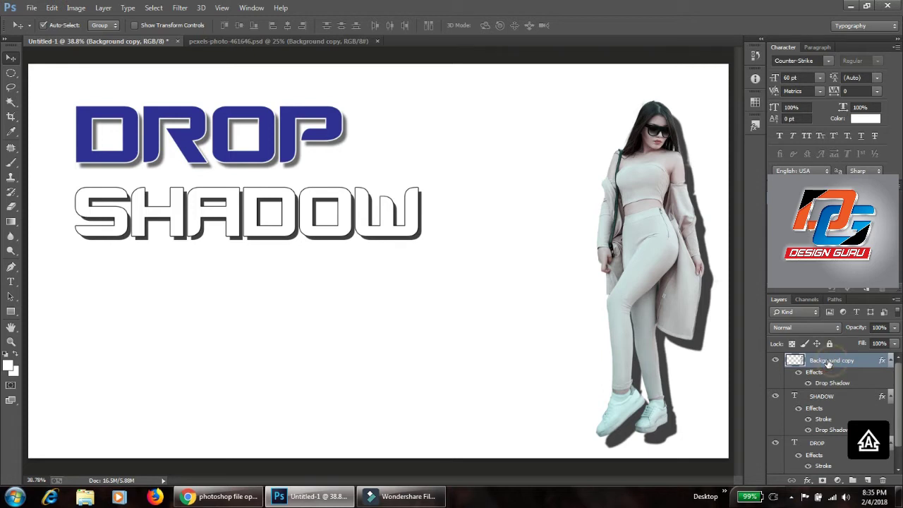
pyautogui.click(774, 360)
pyautogui.click(774, 360)
pyautogui.rightClick(828, 385)
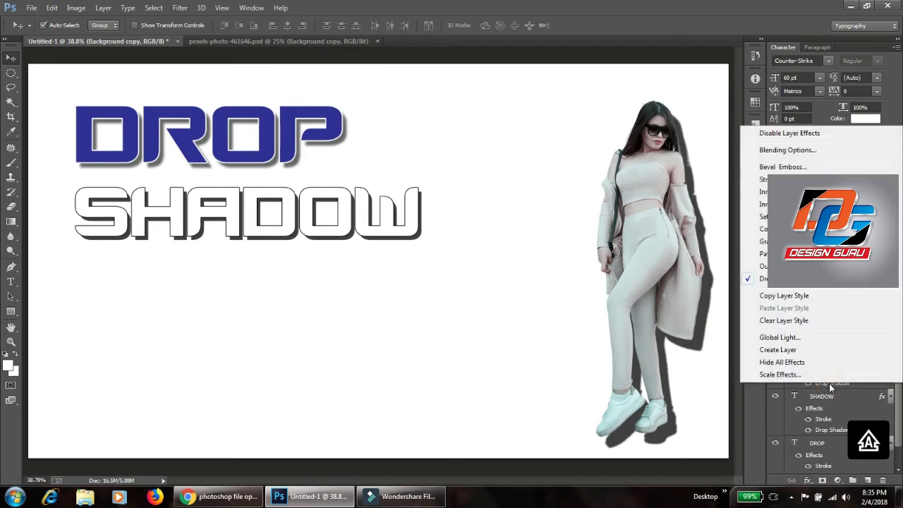
pyautogui.click(788, 349)
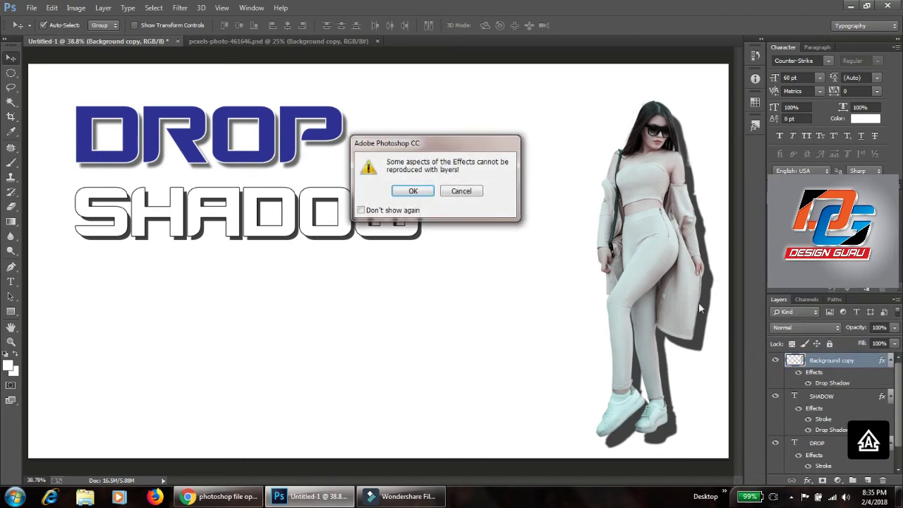
pyautogui.click(414, 192)
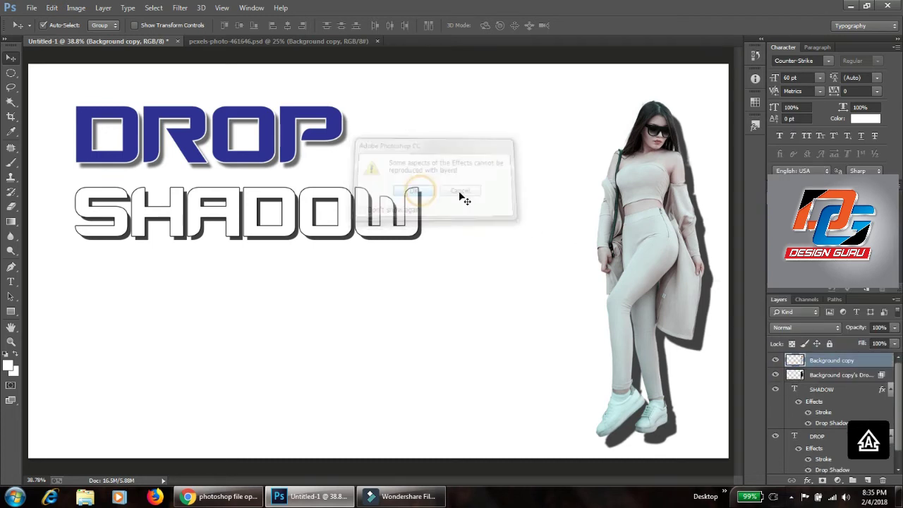
# Move the separated shadow to stand upright left of the woman, keeping her near the canvas's right edge.
pyautogui.moveTo(707, 337); pyautogui.dragTo(663, 267)
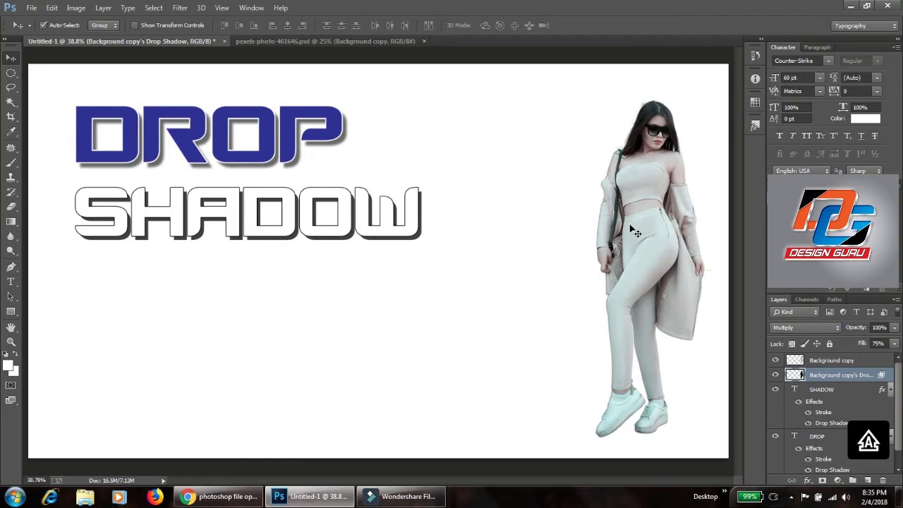
pyautogui.moveTo(624, 238); pyautogui.dragTo(588, 233)
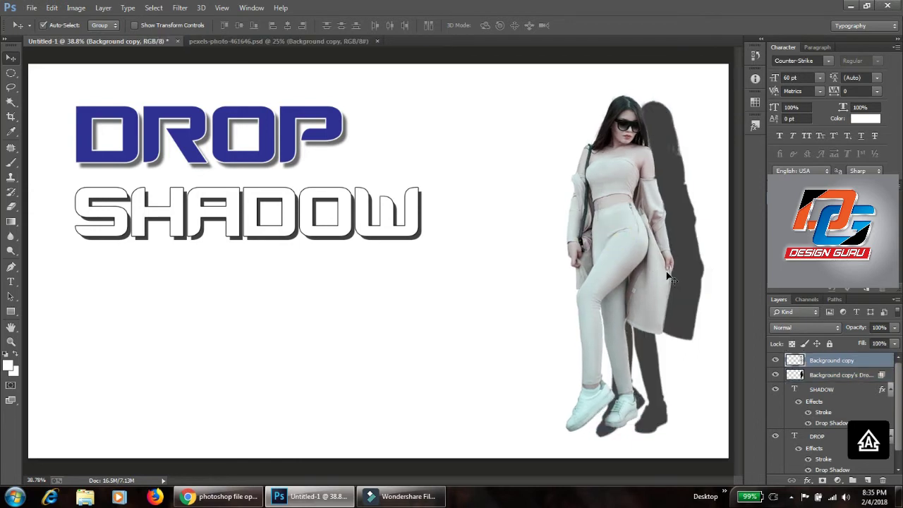
pyautogui.moveTo(675, 281); pyautogui.dragTo(523, 278)
pyautogui.moveTo(650, 275); pyautogui.dragTo(680, 287)
pyautogui.moveTo(518, 265); pyautogui.dragTo(543, 271)
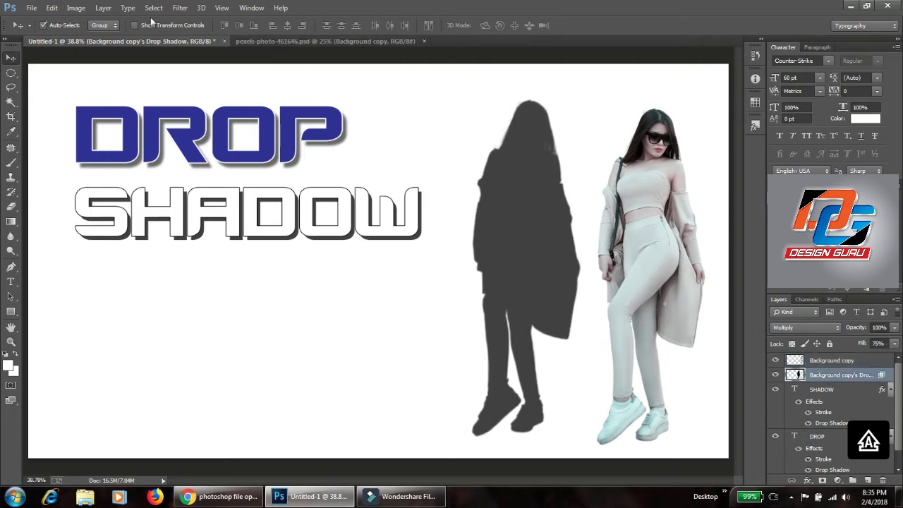
# Soften the woman's shadow layer with a Gaussian Blur of 8.8 pixels radius.
pyautogui.click(179, 8)
pyautogui.moveTo(216, 145)
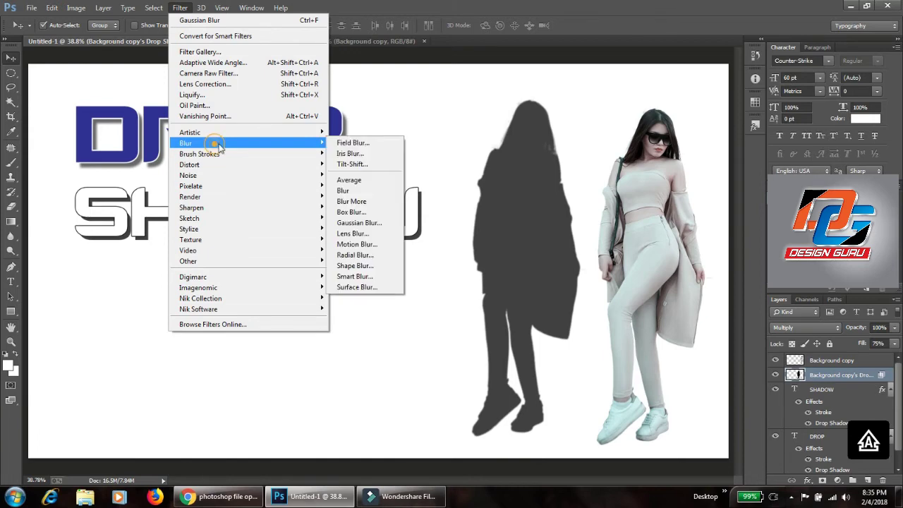
pyautogui.click(374, 224)
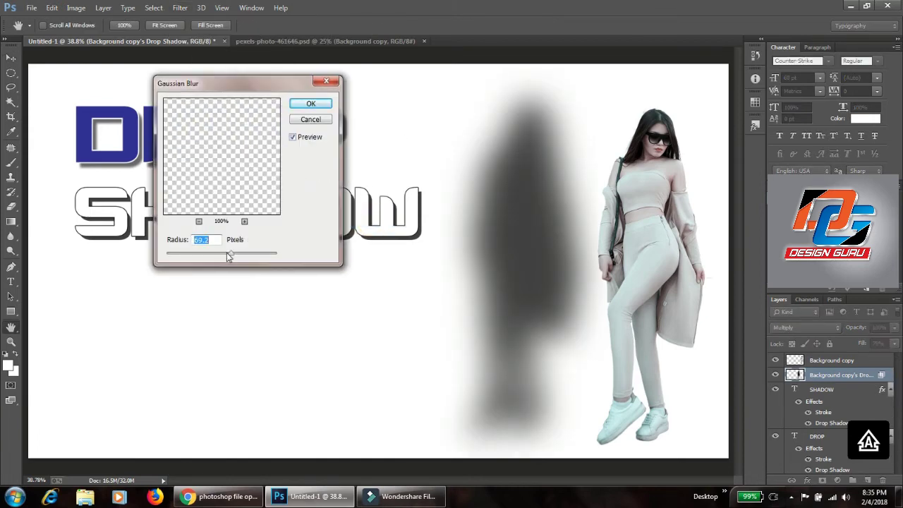
pyautogui.moveTo(227, 254); pyautogui.dragTo(208, 254)
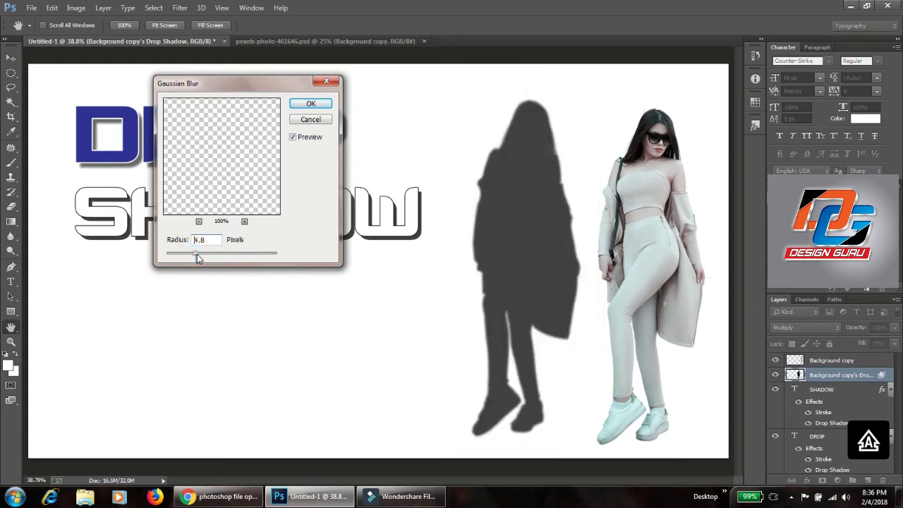
pyautogui.moveTo(202, 258); pyautogui.dragTo(207, 258)
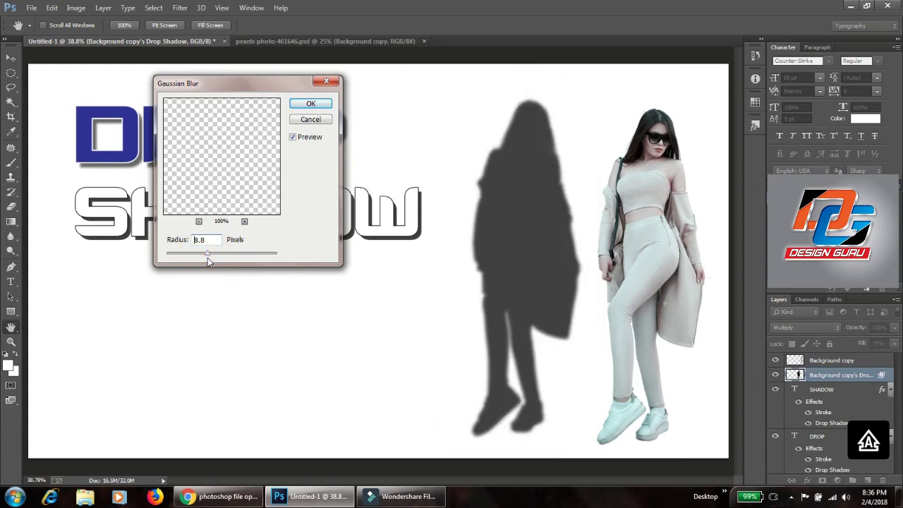
pyautogui.click(311, 104)
# Align the shadow behind the woman and distort it into a long cast shadow stretching from her feet to below the SHADOW text.
pyautogui.press('v')
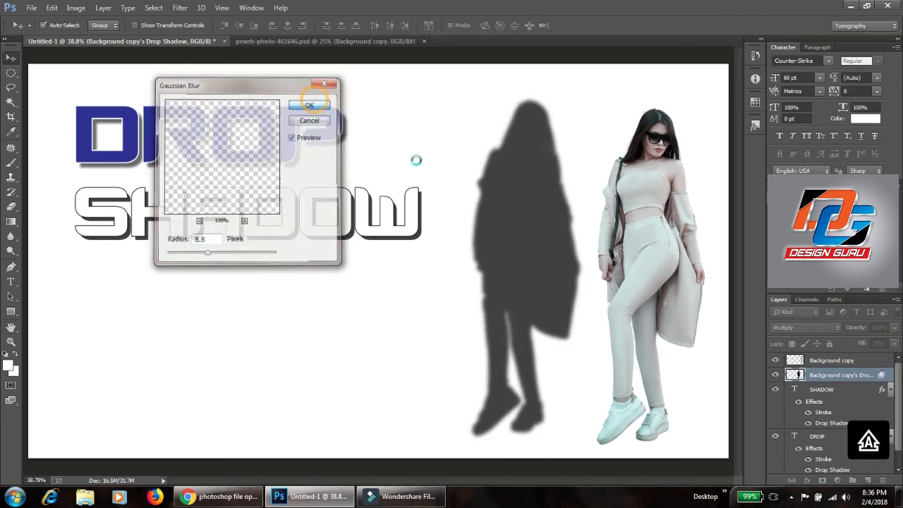
pyautogui.moveTo(521, 272); pyautogui.dragTo(640, 280)
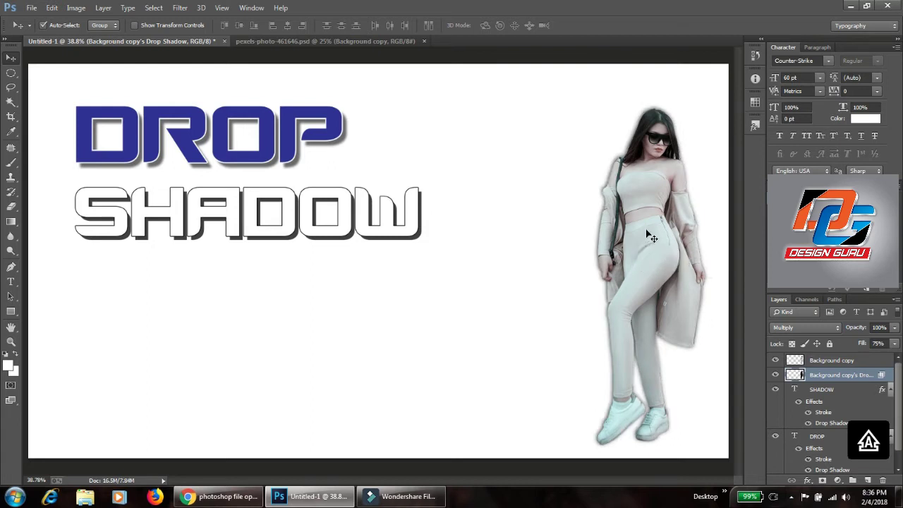
pyautogui.hotkey('ctrl', 't')
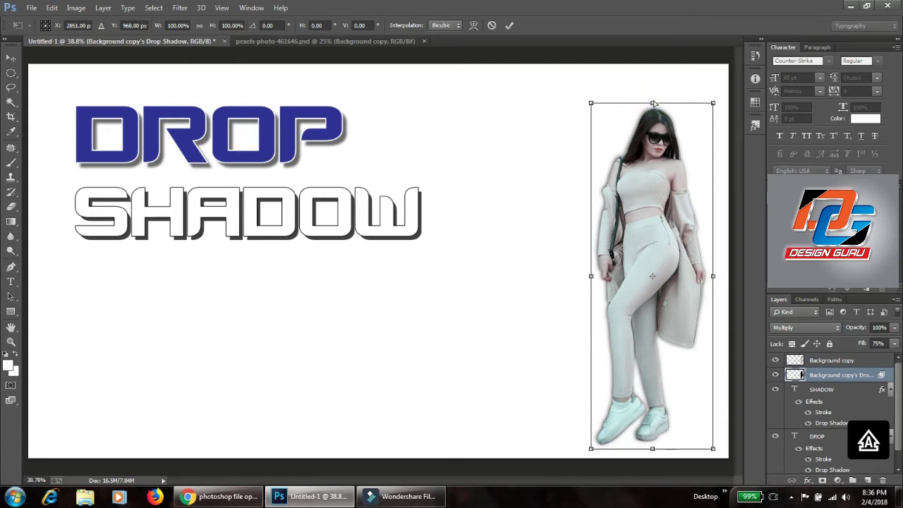
pyautogui.moveTo(652, 104); pyautogui.dragTo(369, 271)
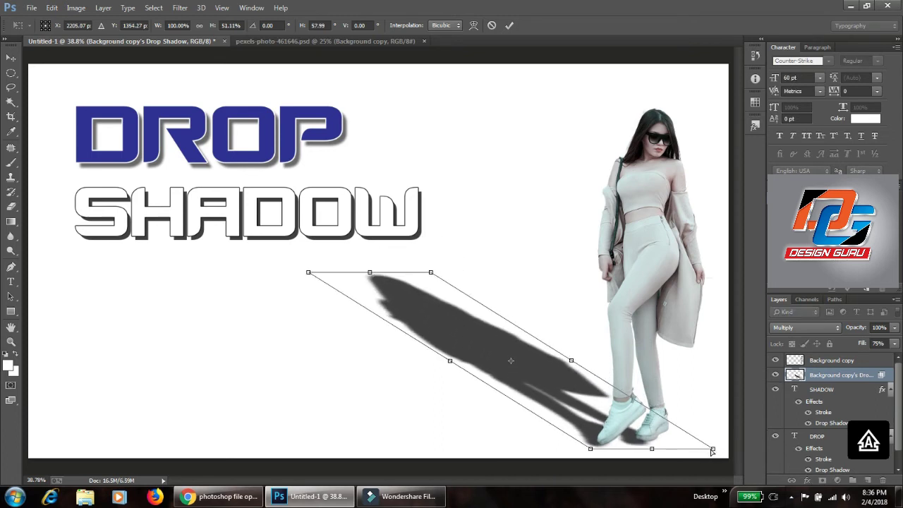
pyautogui.moveTo(712, 451); pyautogui.dragTo(726, 438)
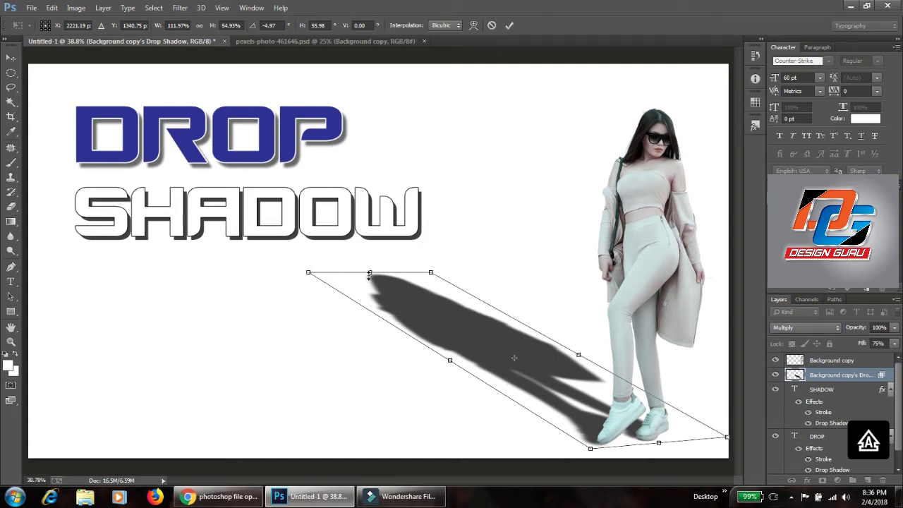
pyautogui.moveTo(369, 275); pyautogui.dragTo(388, 273)
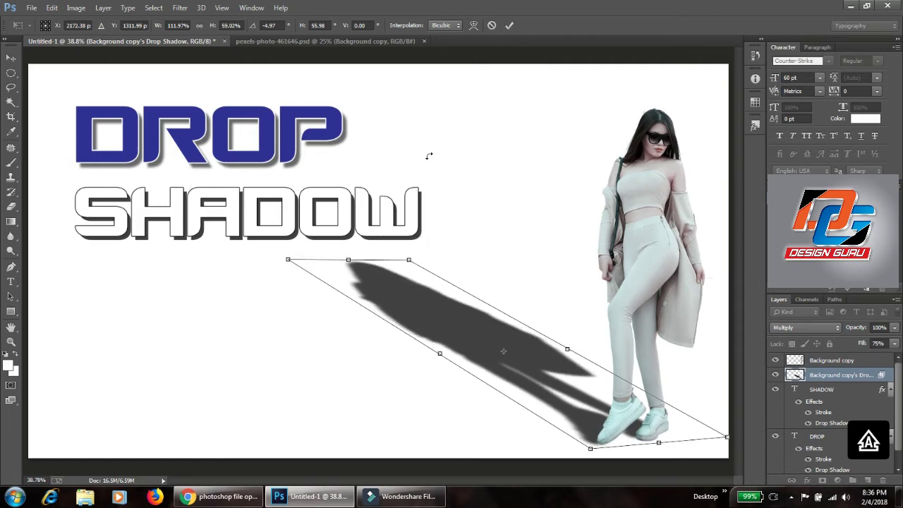
pyautogui.click(10, 57)
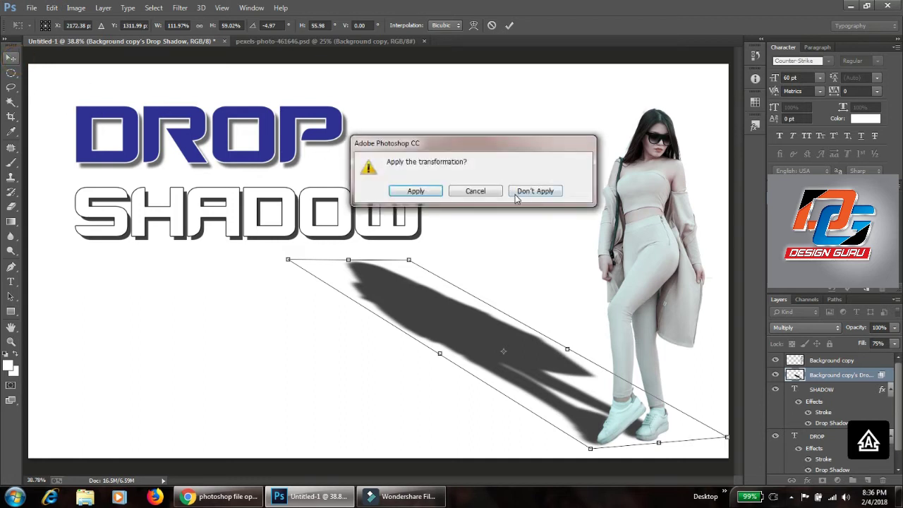
pyautogui.click(415, 191)
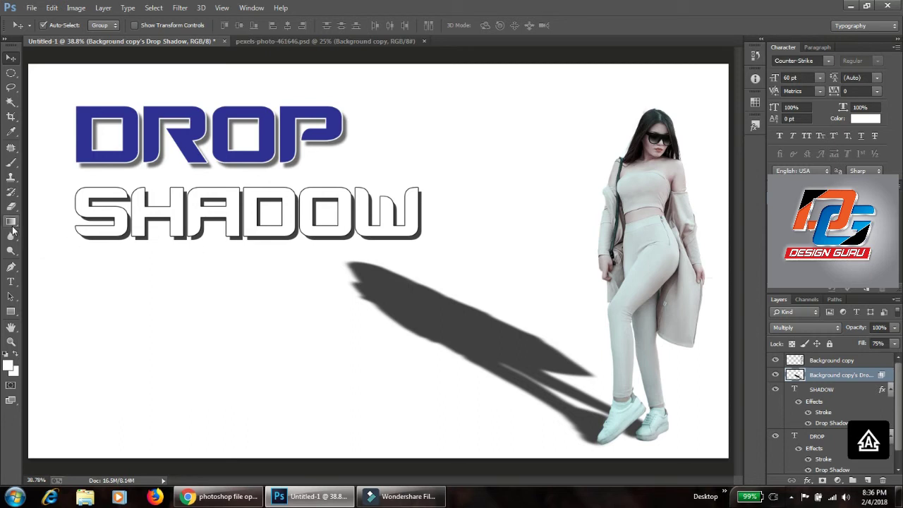
# Fade the far end of the cast shadow with a soft 700 px Eraser at 28% opacity.
pyautogui.click(14, 207)
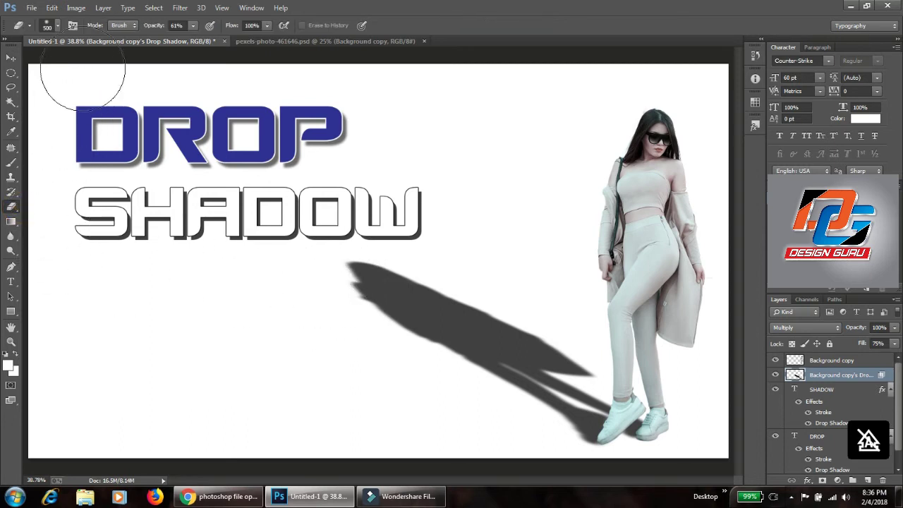
pyautogui.click(51, 27)
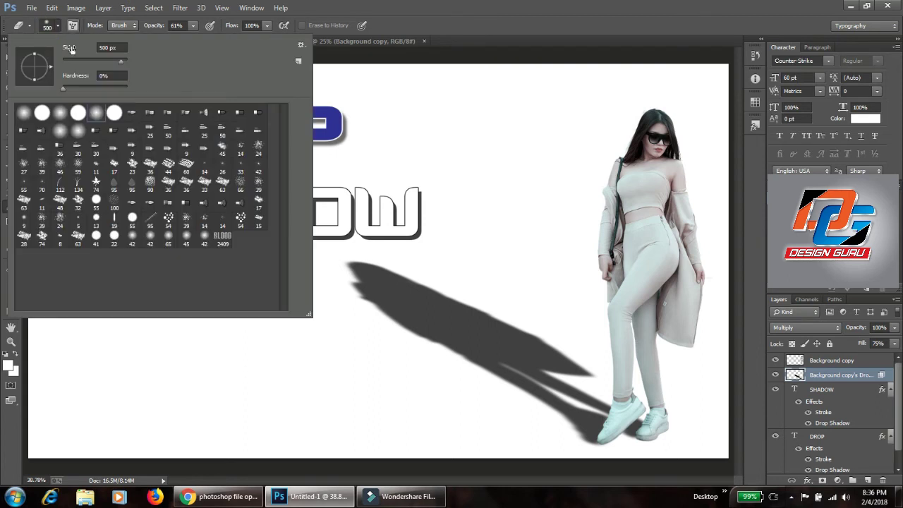
pyautogui.moveTo(121, 61); pyautogui.dragTo(120, 67)
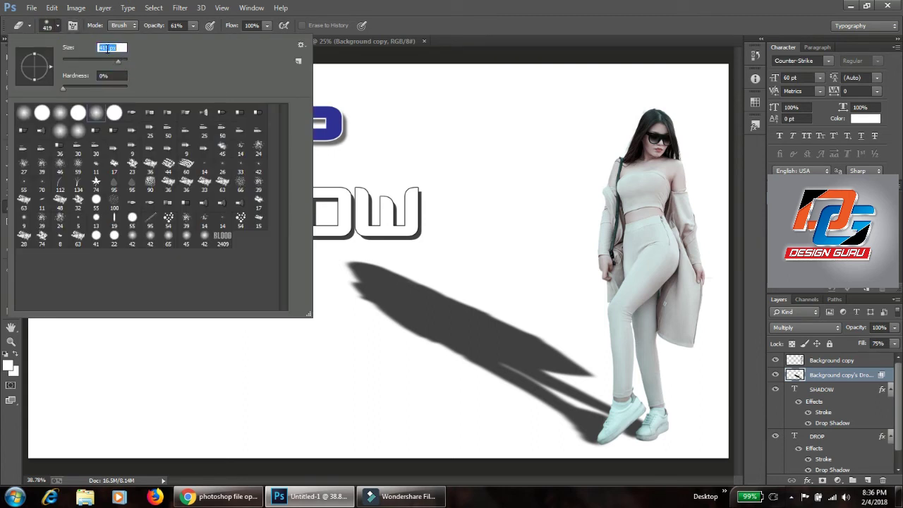
pyautogui.write('700')
pyautogui.click(155, 67)
pyautogui.press('Return')
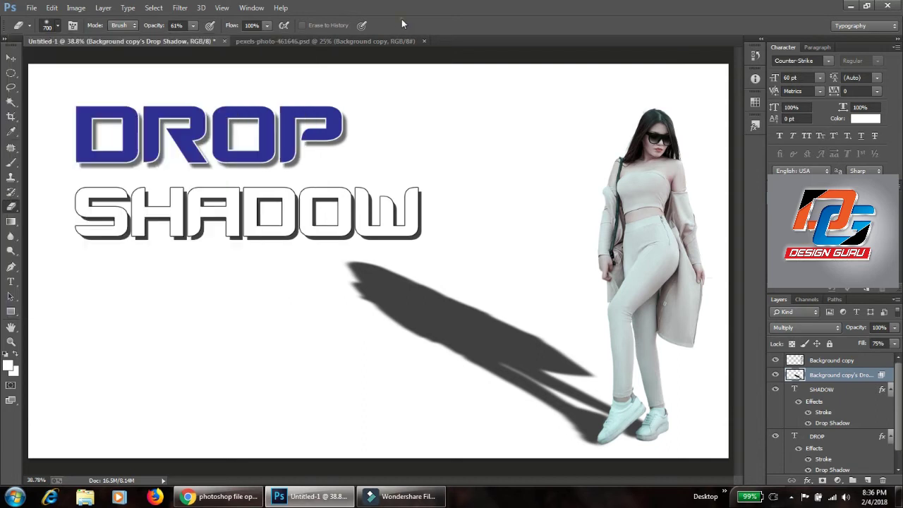
pyautogui.click(193, 26)
pyautogui.moveTo(194, 41); pyautogui.dragTo(179, 43)
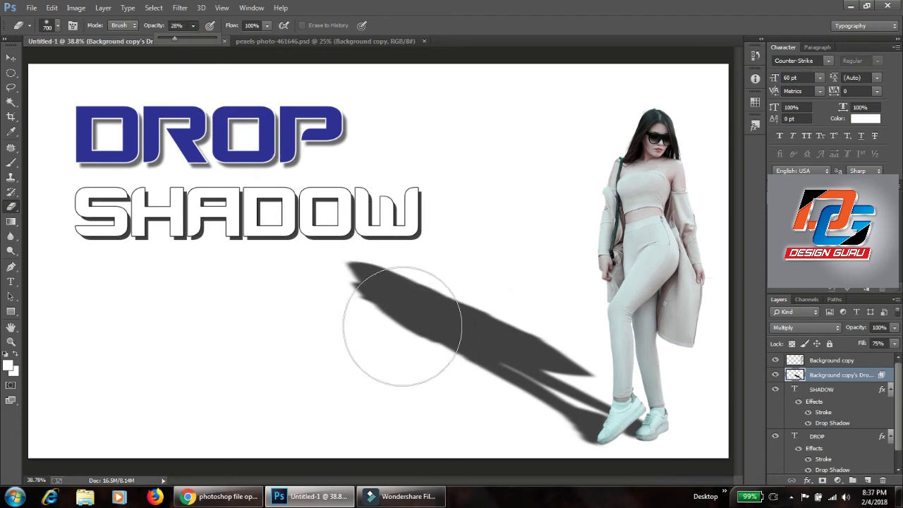
pyautogui.moveTo(364, 301)
pyautogui.mouseDown()
pyautogui.moveTo(512, 361)
pyautogui.moveTo(549, 364)
pyautogui.moveTo(289, 257)
pyautogui.mouseUp()
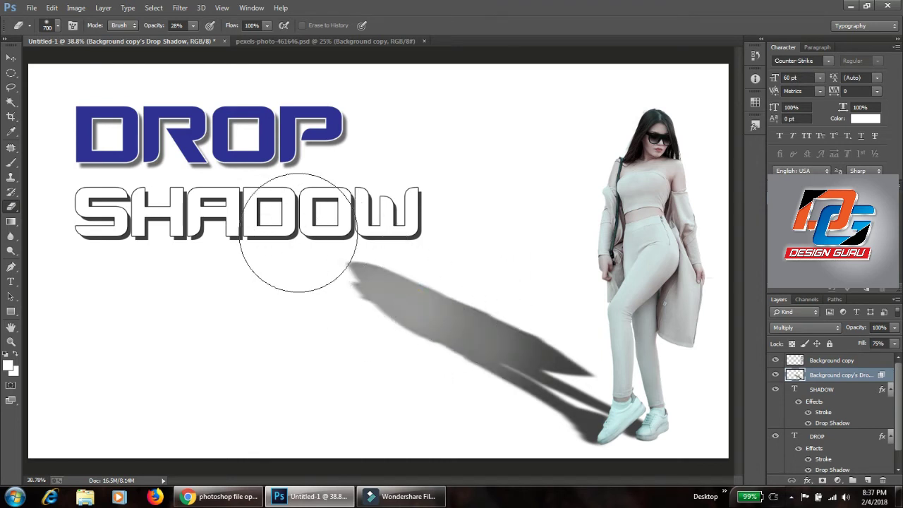
pyautogui.moveTo(298, 233)
pyautogui.mouseDown()
pyautogui.moveTo(370, 260)
pyautogui.moveTo(343, 258)
pyautogui.moveTo(287, 221)
pyautogui.moveTo(349, 253)
pyautogui.moveTo(272, 216)
pyautogui.moveTo(340, 262)
pyautogui.moveTo(291, 215)
pyautogui.moveTo(316, 239)
pyautogui.moveTo(362, 212)
pyautogui.mouseUp()
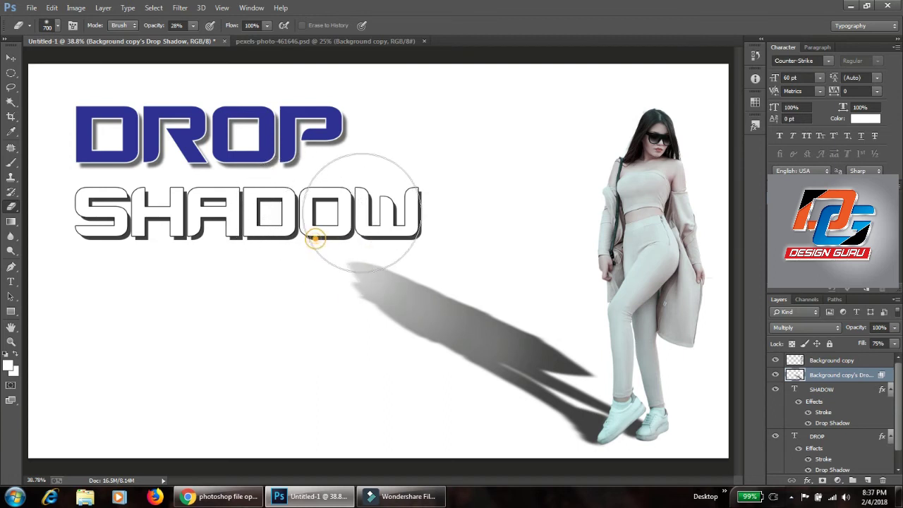
pyautogui.moveTo(530, 357)
pyautogui.mouseDown()
pyautogui.moveTo(433, 298)
pyautogui.moveTo(327, 261)
pyautogui.moveTo(430, 264)
pyautogui.moveTo(323, 202)
pyautogui.moveTo(373, 262)
pyautogui.moveTo(280, 257)
pyautogui.mouseUp()
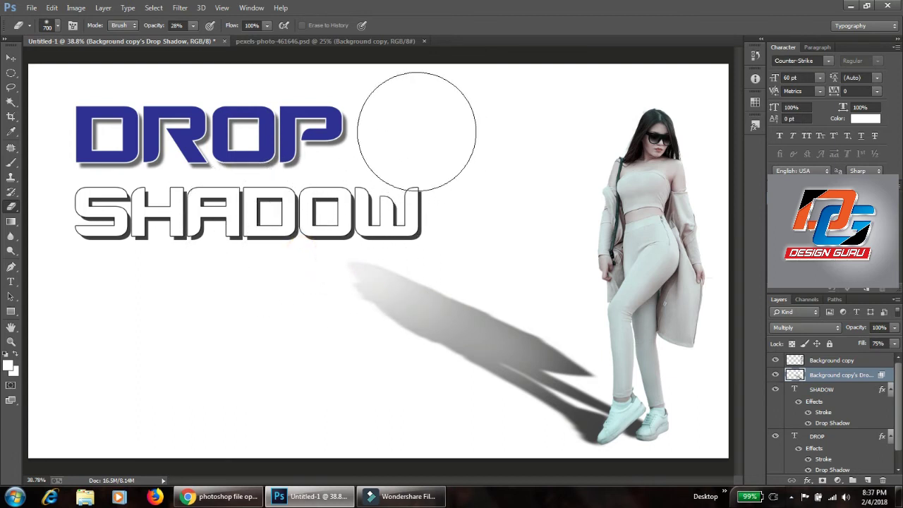
# Soften the woman's cast shadow layer further with a Gaussian Blur of 12.7 pixels radius.
pyautogui.click(10, 57)
pyautogui.click(180, 8)
pyautogui.click(214, 143)
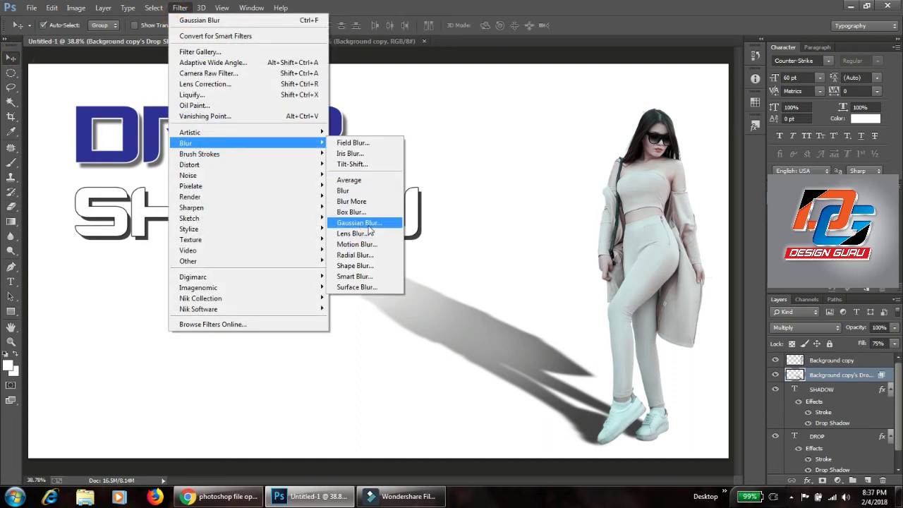
pyautogui.click(371, 223)
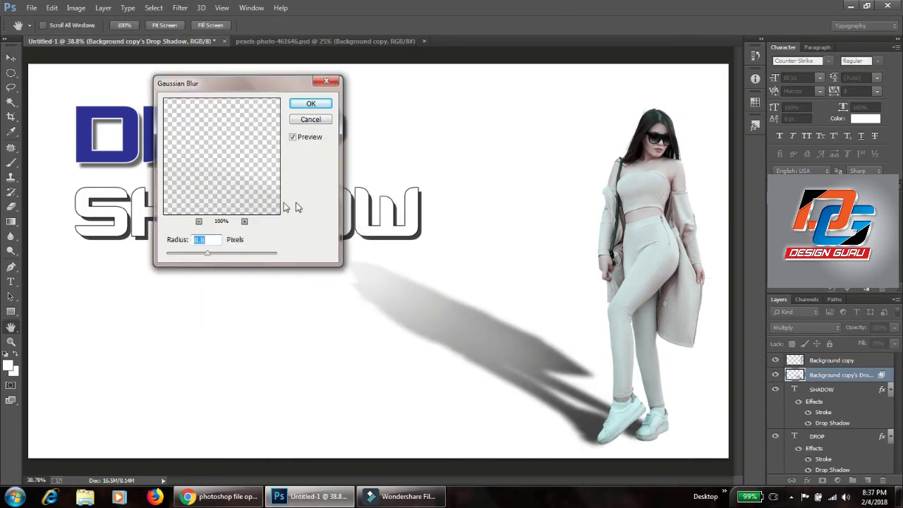
pyautogui.moveTo(204, 256)
pyautogui.mouseDown()
pyautogui.moveTo(227, 260)
pyautogui.moveTo(207, 259)
pyautogui.mouseUp()
pyautogui.moveTo(207, 256); pyautogui.dragTo(211, 257)
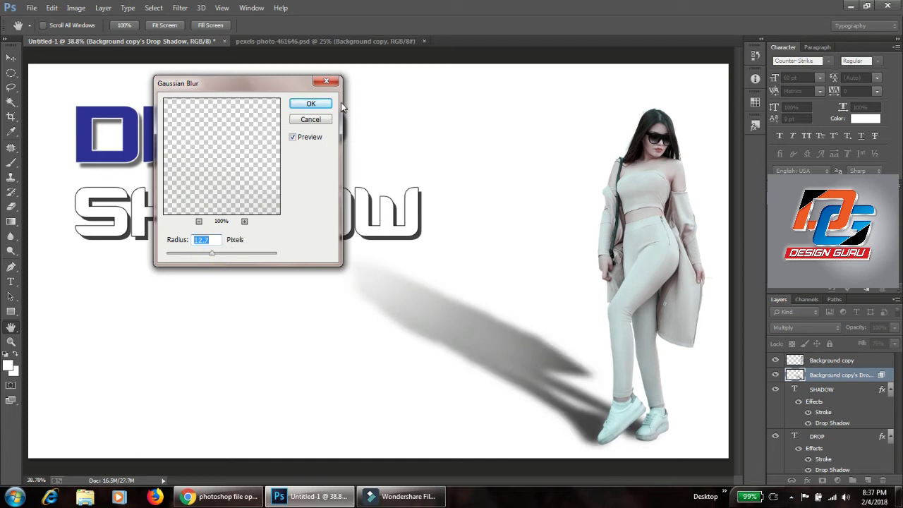
pyautogui.click(310, 104)
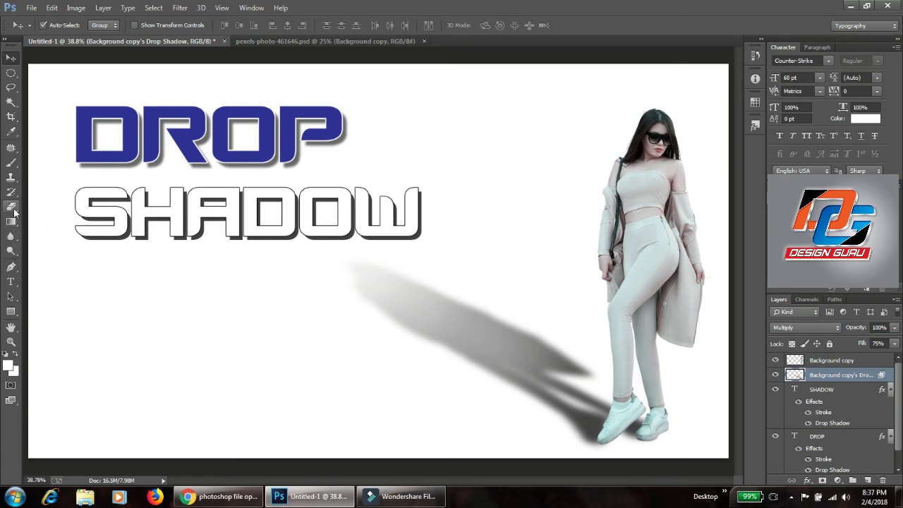
# Fade the far tip of the woman's cast shadow with a soft 332 px Eraser at 61% opacity.
pyautogui.click(12, 206)
pyautogui.click(192, 26)
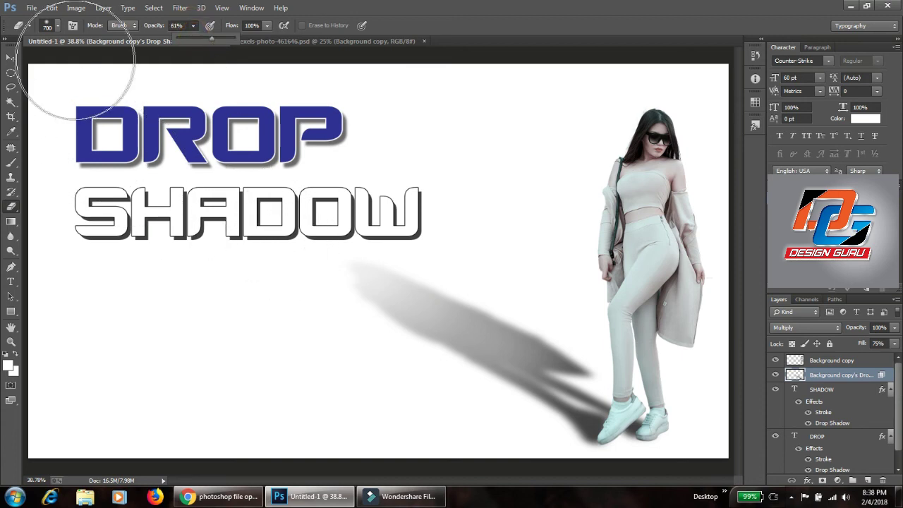
pyautogui.click(59, 26)
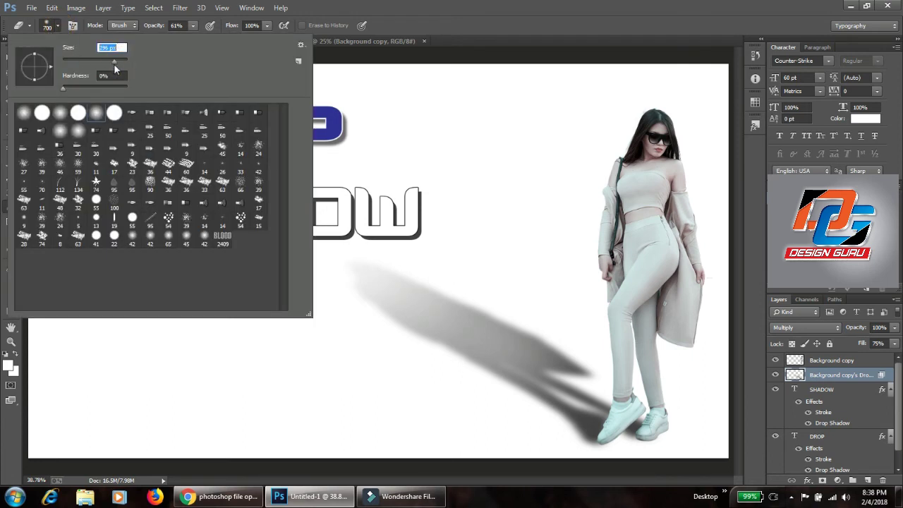
pyautogui.click(351, 272)
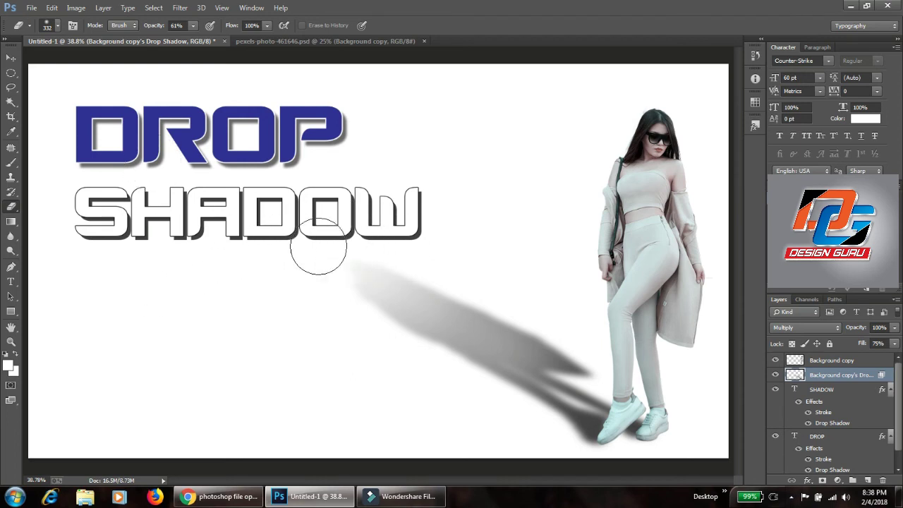
pyautogui.click(318, 246)
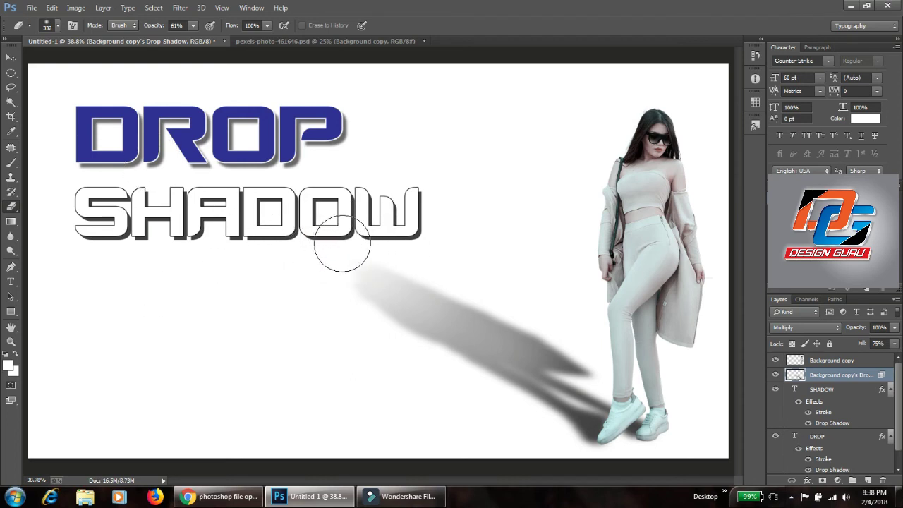
pyautogui.click(11, 57)
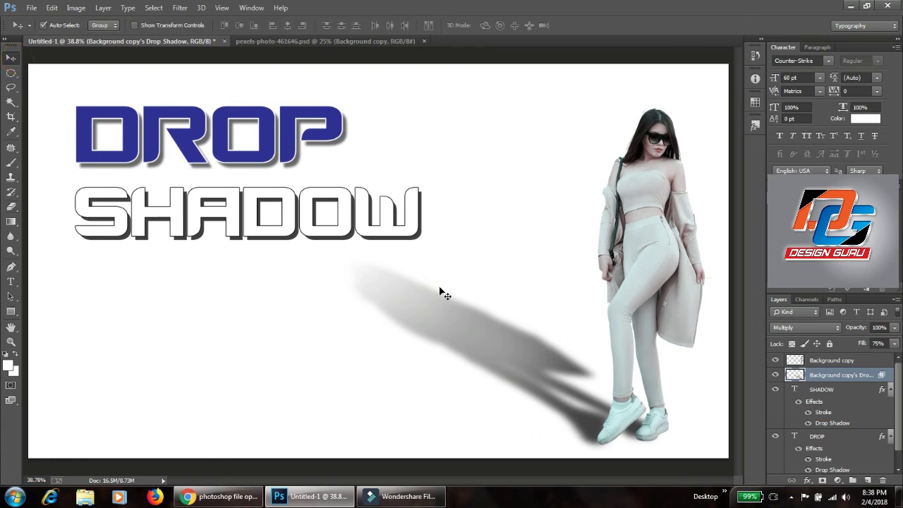
# Open the ball Photoshop document from the DROP SHADOW folder.
pyautogui.click(31, 8)
pyautogui.click(48, 31)
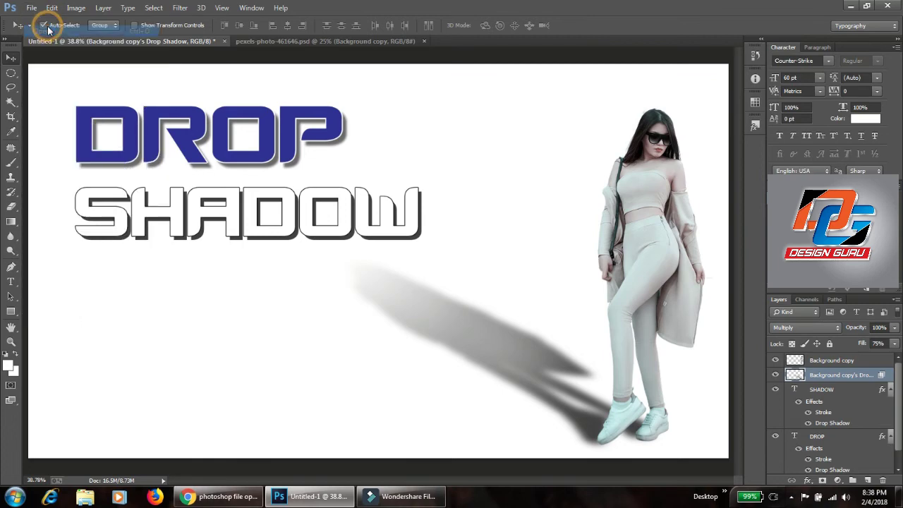
pyautogui.click(150, 77)
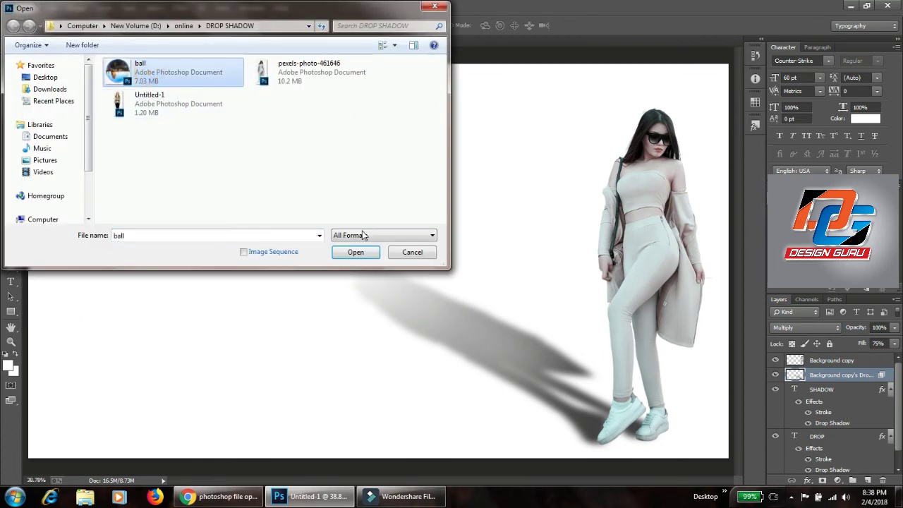
pyautogui.click(356, 251)
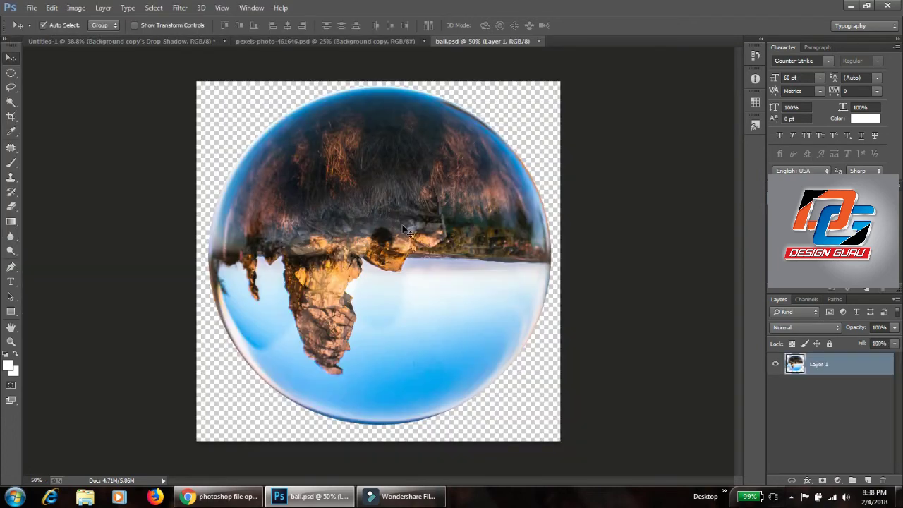
# Bring the glass ball into the Untitled-1 composition, scale it down to about half size and place it below the SHADOW text.
pyautogui.moveTo(408, 272); pyautogui.dragTo(308, 316)
pyautogui.hotkey('ctrl', 't')
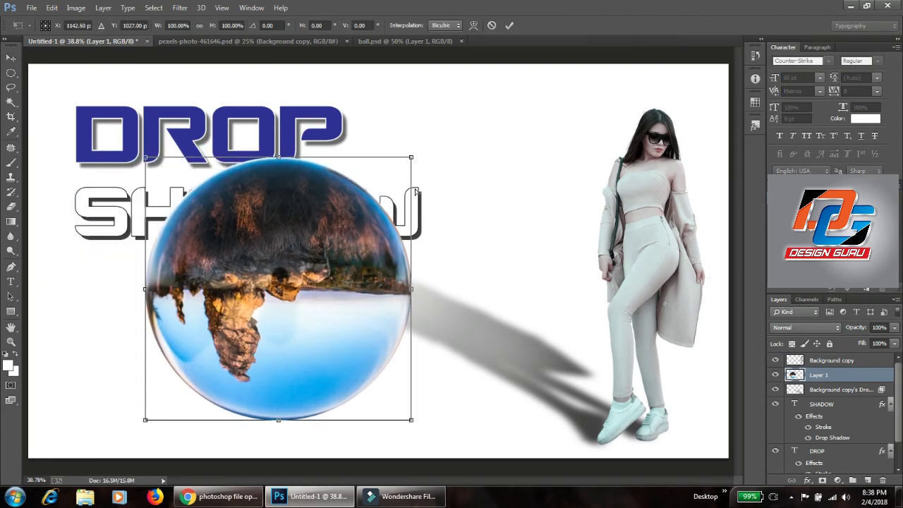
pyautogui.moveTo(409, 154); pyautogui.dragTo(265, 240)
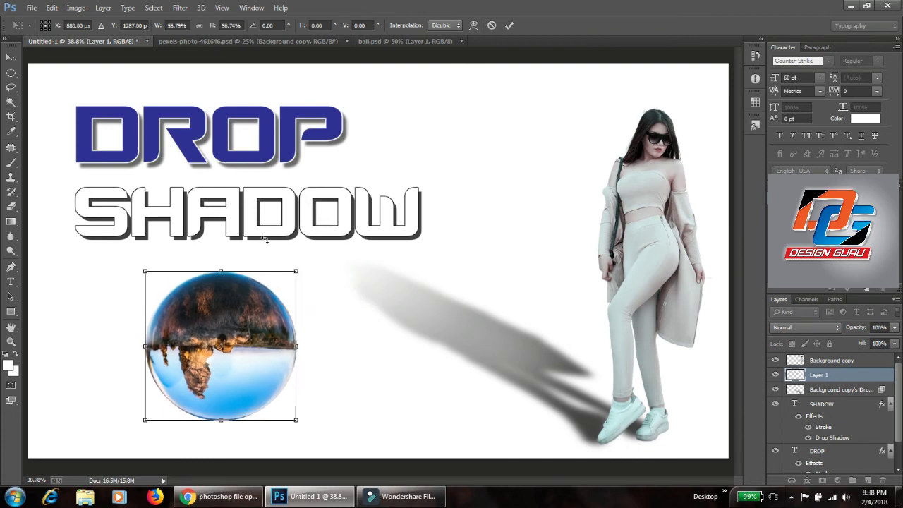
pyautogui.moveTo(284, 276); pyautogui.dragTo(261, 279)
pyautogui.press('Return')
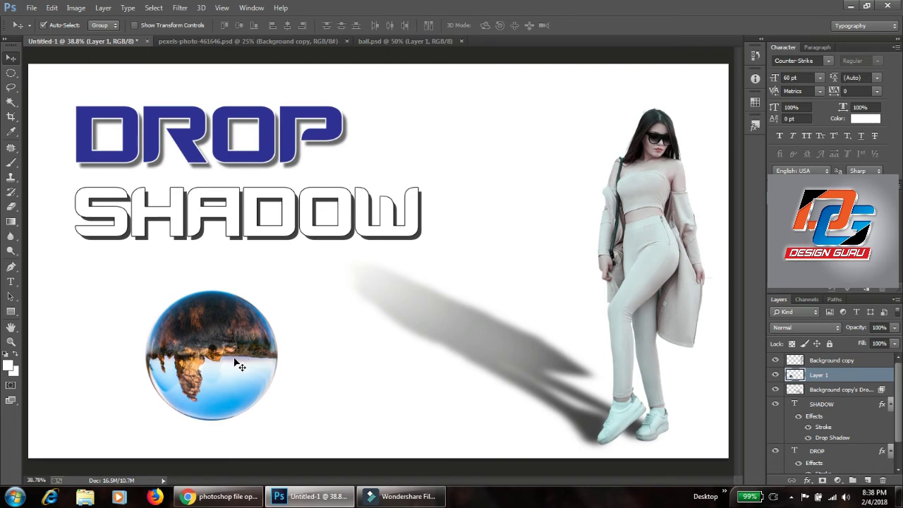
pyautogui.moveTo(235, 363); pyautogui.dragTo(259, 331)
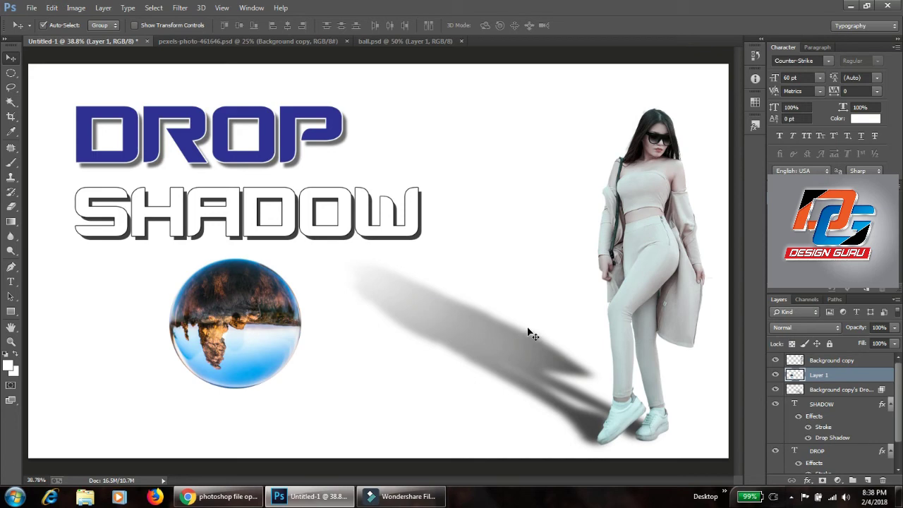
# Add a Multiply drop shadow at 75% opacity with an increased distance to the glass ball layer.
pyautogui.click(807, 480)
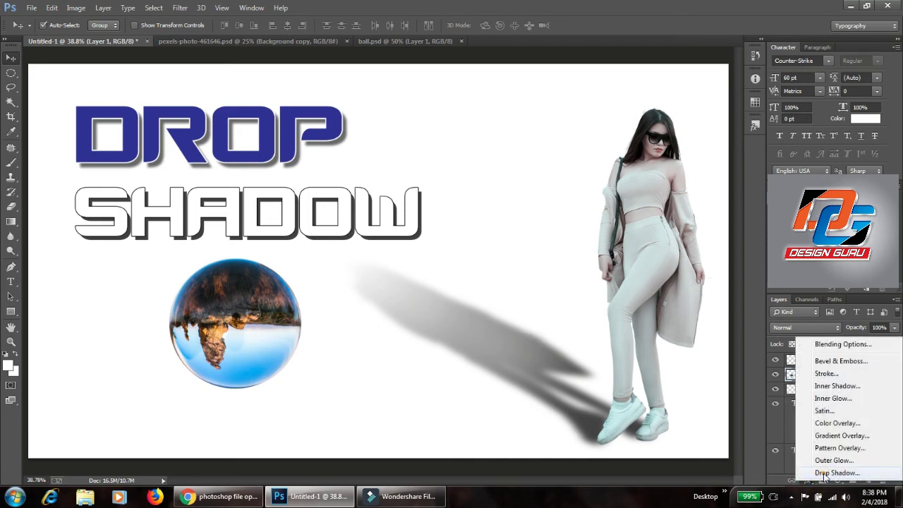
pyautogui.click(825, 473)
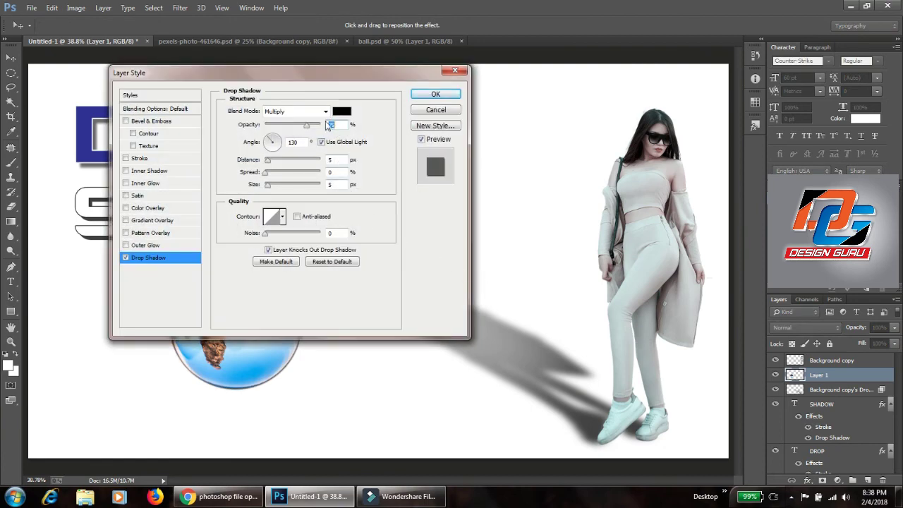
pyautogui.moveTo(268, 162); pyautogui.dragTo(305, 176)
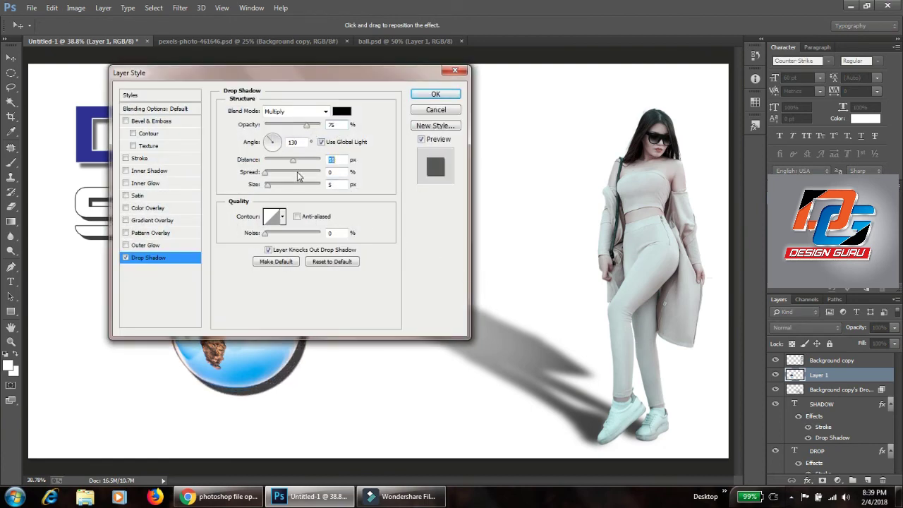
pyautogui.click(425, 94)
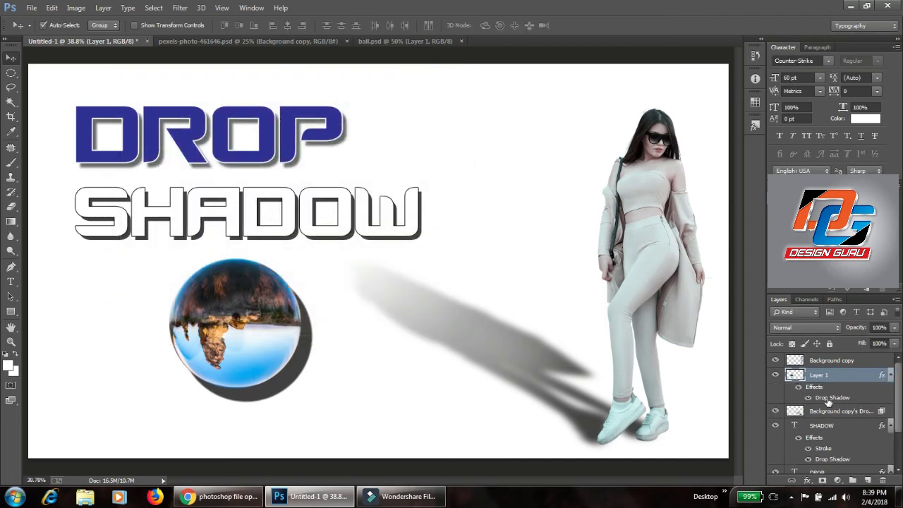
# Separate the ball's drop shadow onto its own layer and move it up and to the right of the ball.
pyautogui.rightClick(829, 399)
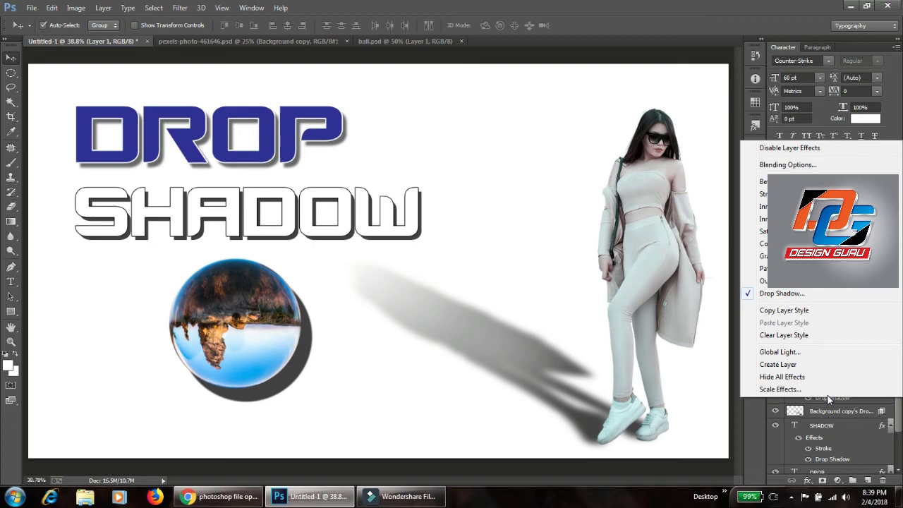
pyautogui.click(802, 364)
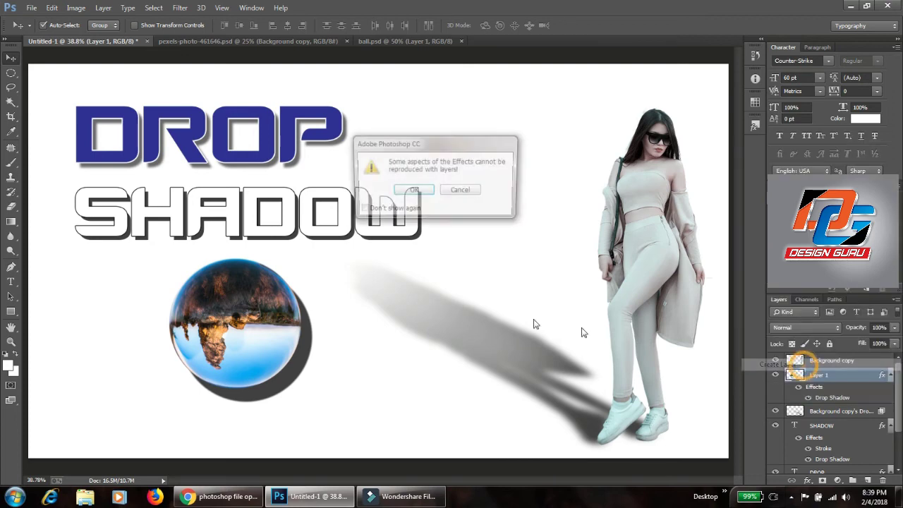
pyautogui.click(414, 191)
pyautogui.moveTo(280, 375); pyautogui.dragTo(395, 310)
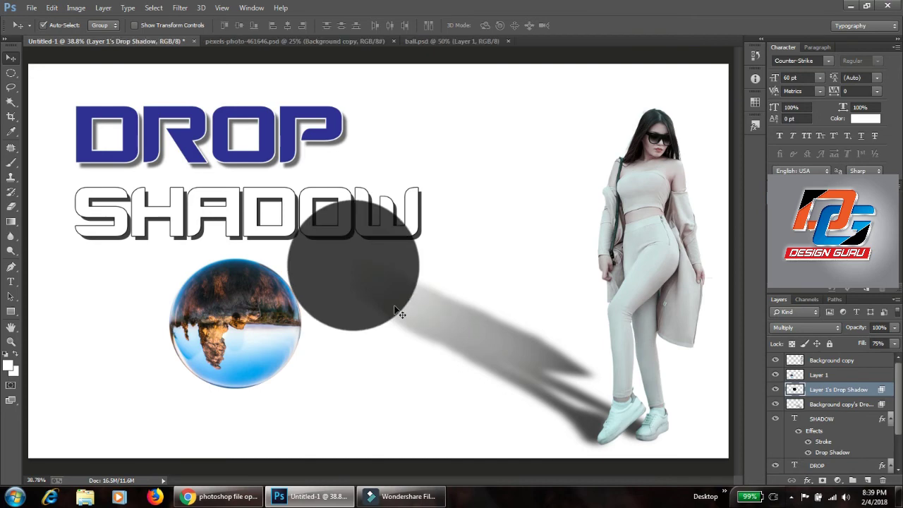
# Squash the ball's shadow into a thin flat ellipse and center it just beneath the ball.
pyautogui.hotkey('ctrl', 't')
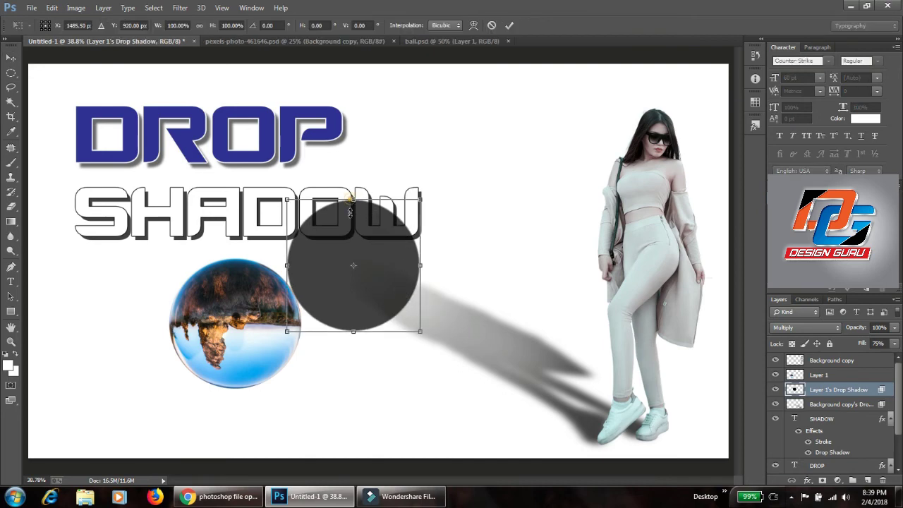
pyautogui.moveTo(350, 212); pyautogui.dragTo(262, 404)
pyautogui.press('Return')
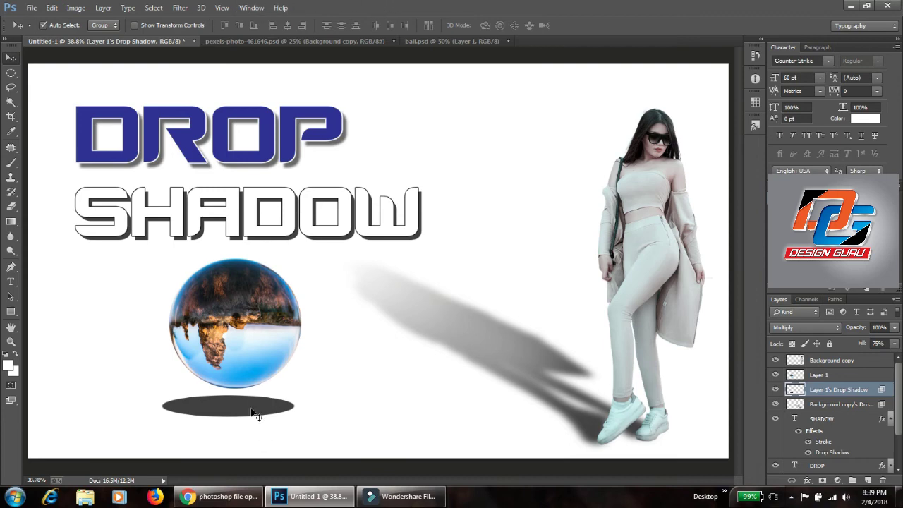
pyautogui.moveTo(252, 409)
pyautogui.mouseDown()
pyautogui.moveTo(261, 410)
pyautogui.moveTo(256, 417)
pyautogui.mouseUp()
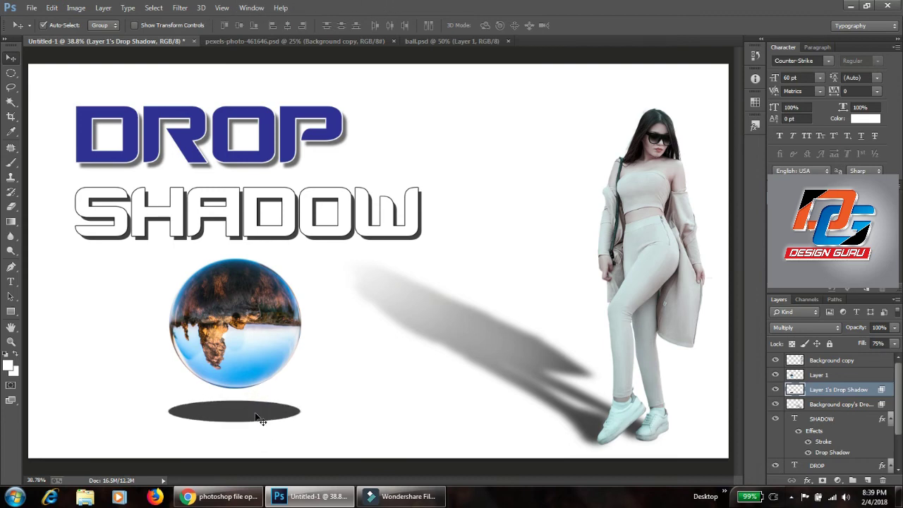
# Soften the ball's elliptical shadow with a Gaussian Blur of 15.5 pixels radius.
pyautogui.click(181, 8)
pyautogui.moveTo(215, 142)
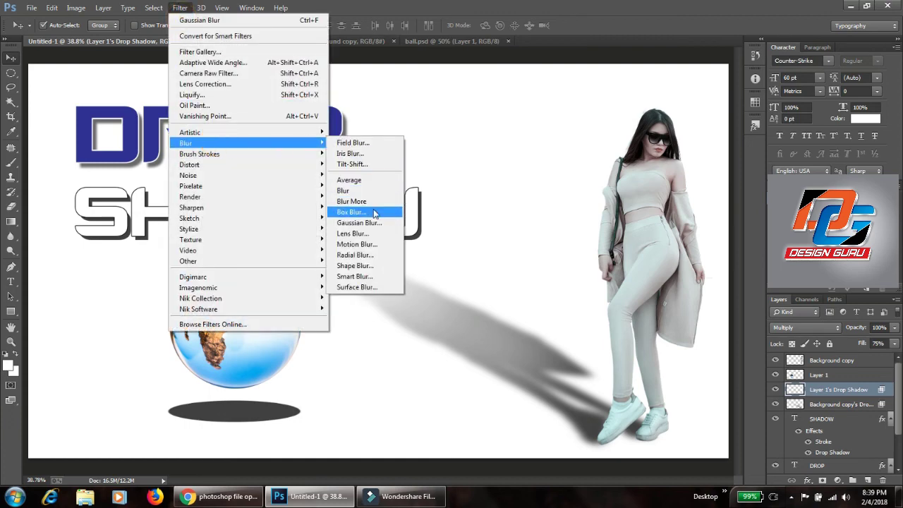
pyautogui.click(369, 224)
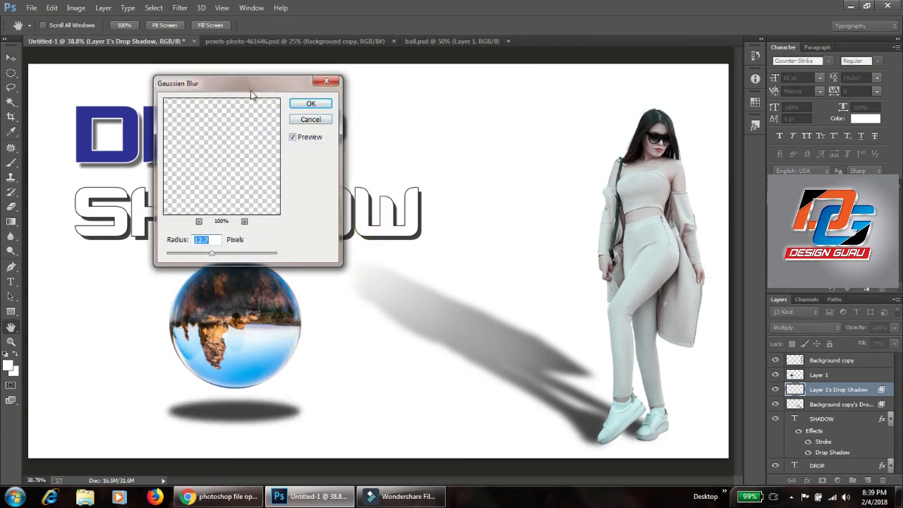
pyautogui.moveTo(251, 91); pyautogui.dragTo(486, 100)
pyautogui.moveTo(454, 265)
pyautogui.mouseDown()
pyautogui.moveTo(453, 258)
pyautogui.moveTo(488, 274)
pyautogui.moveTo(455, 268)
pyautogui.moveTo(466, 272)
pyautogui.mouseUp()
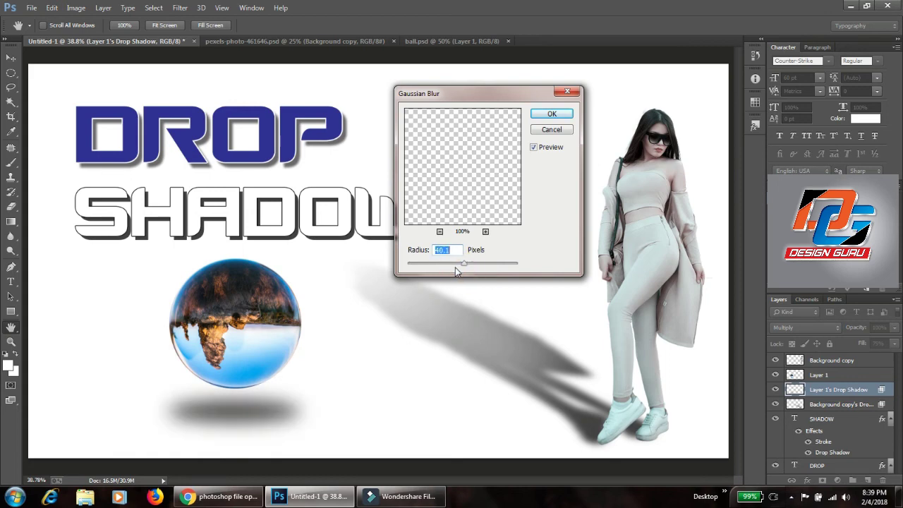
pyautogui.moveTo(459, 262); pyautogui.dragTo(453, 267)
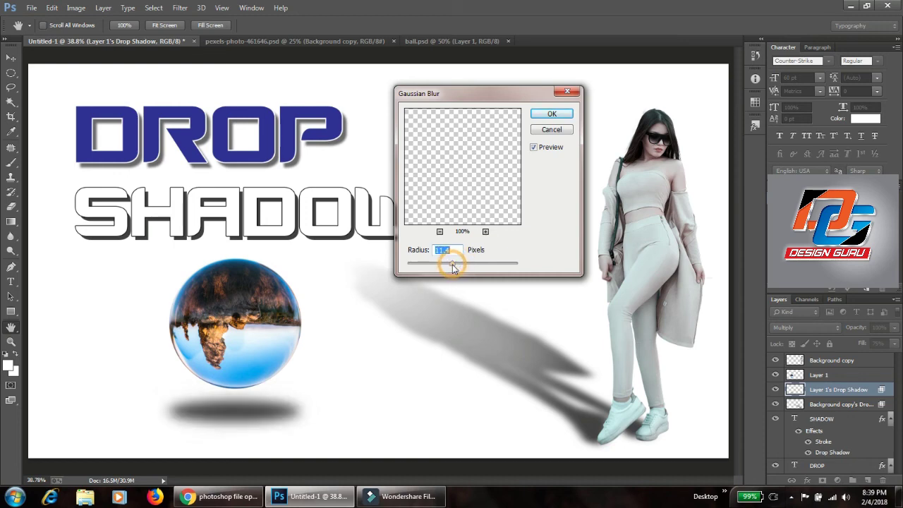
pyautogui.click(457, 264)
pyautogui.click(454, 267)
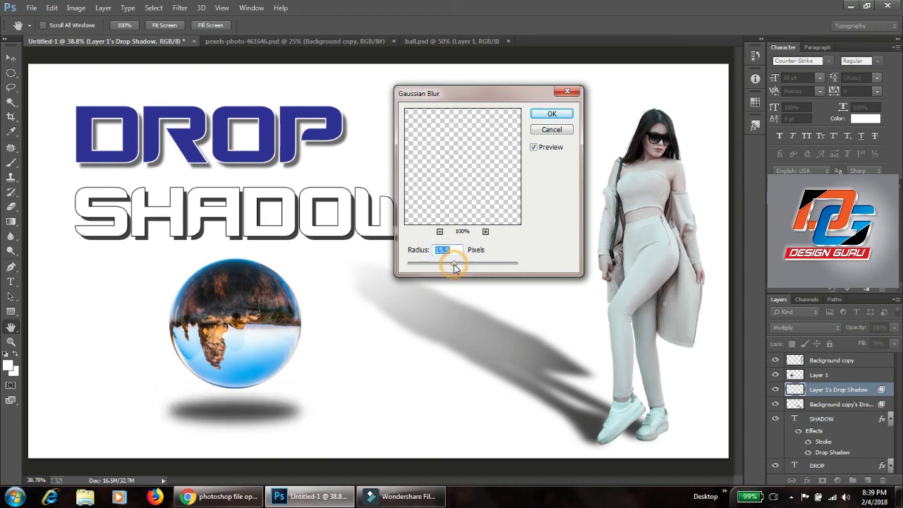
pyautogui.click(543, 114)
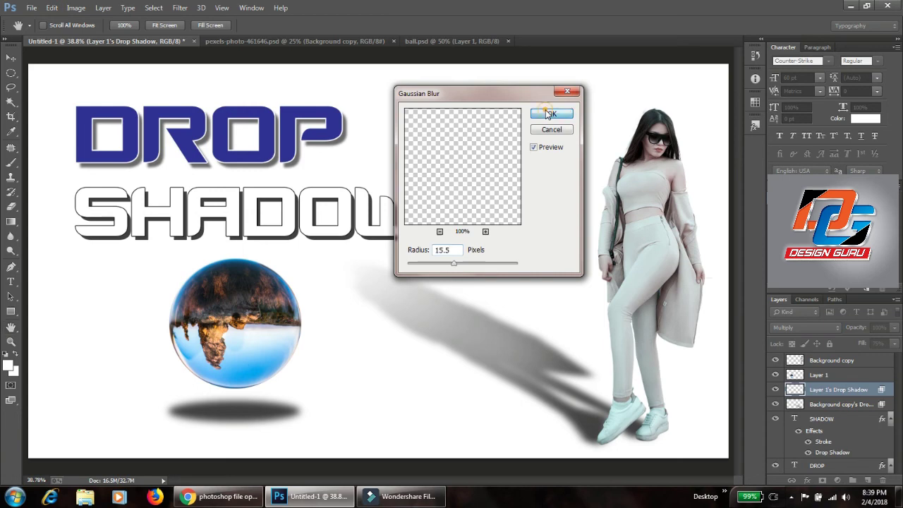
# Reduce the ball's shadow layer to 35% opacity through its blending options, keeping the Multiply blend mode.
pyautogui.click(104, 8)
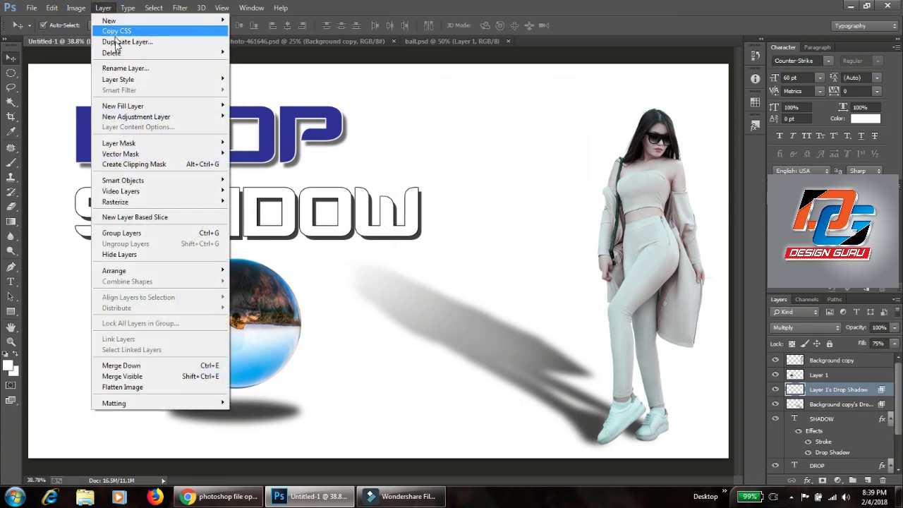
pyautogui.moveTo(121, 79)
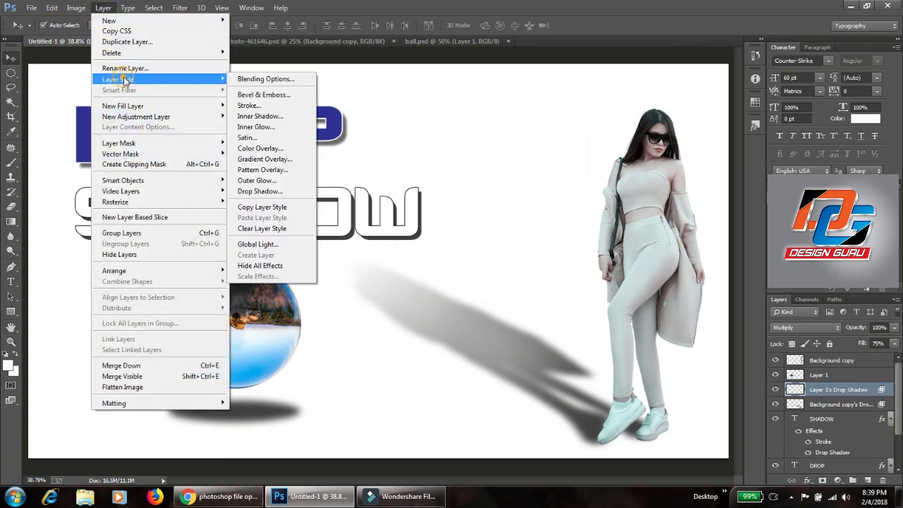
pyautogui.click(280, 83)
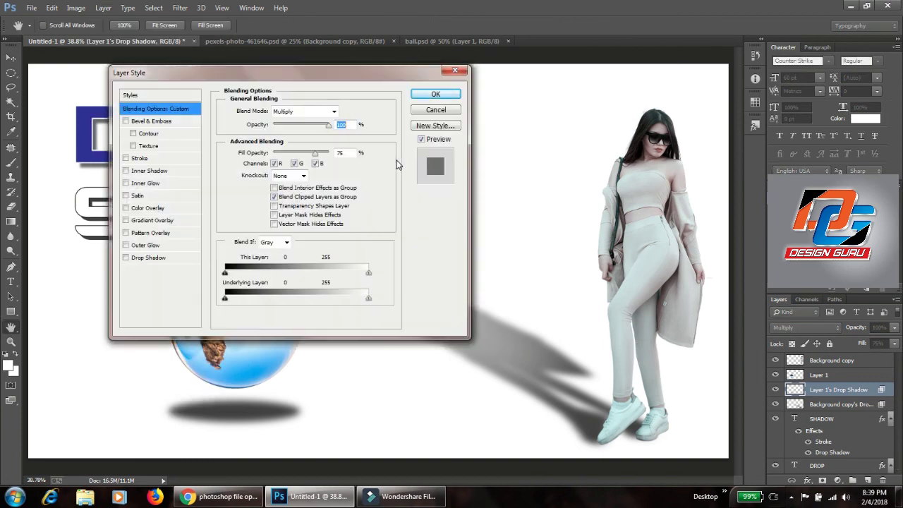
pyautogui.moveTo(329, 125); pyautogui.dragTo(294, 127)
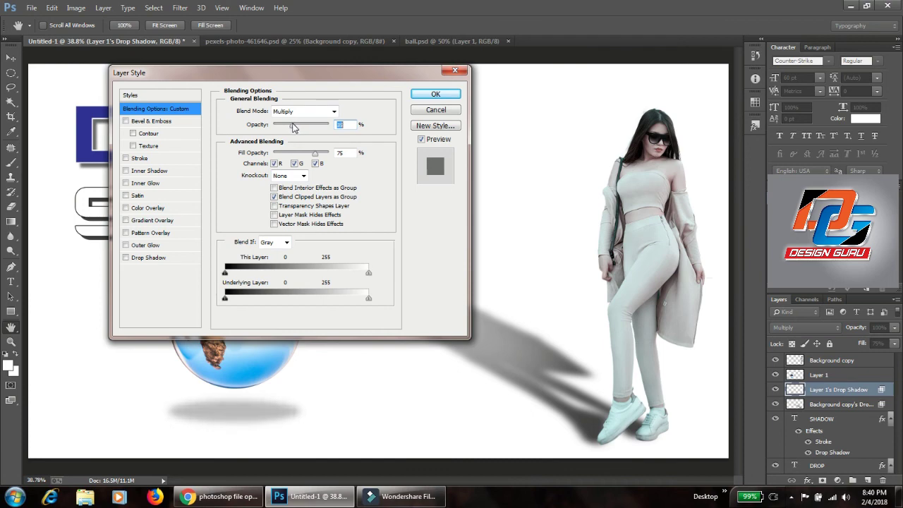
pyautogui.click(432, 93)
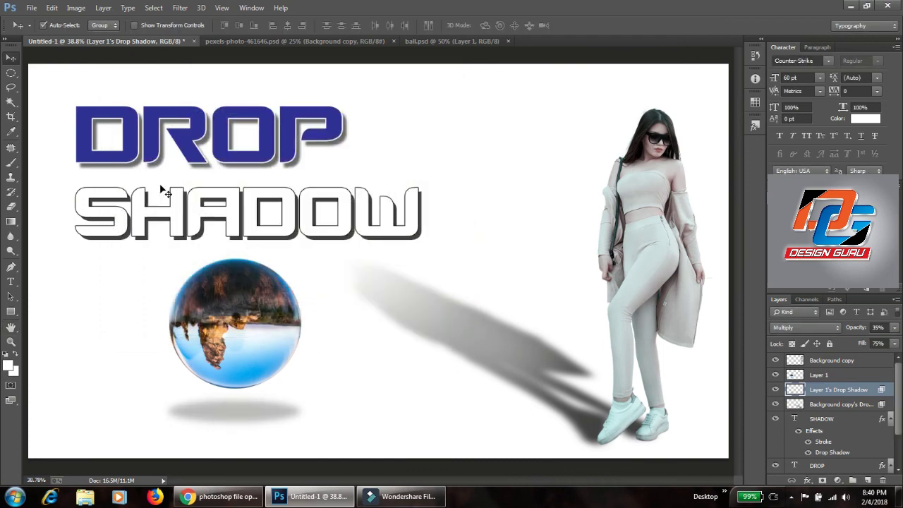
# Fade both ends of the ball's elliptical shadow with the Eraser at 22% opacity.
pyautogui.click(10, 205)
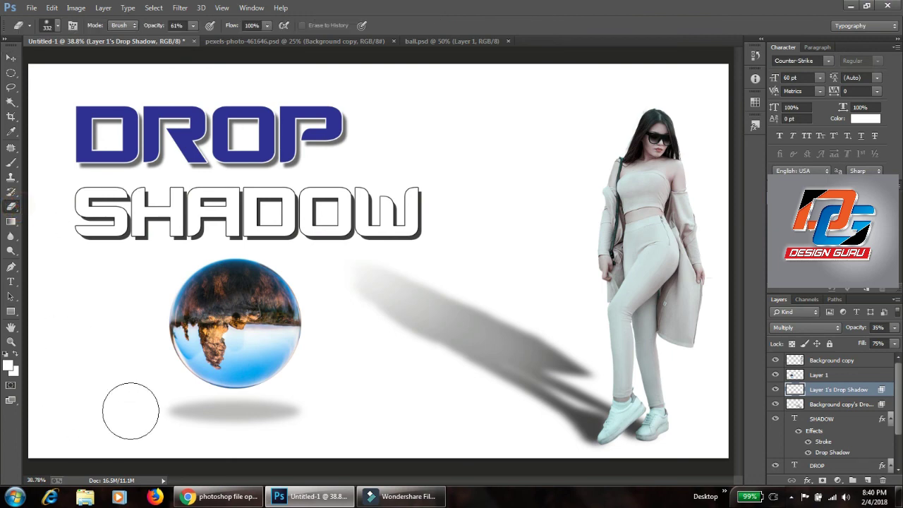
pyautogui.click(191, 27)
pyautogui.moveTo(193, 37); pyautogui.dragTo(171, 38)
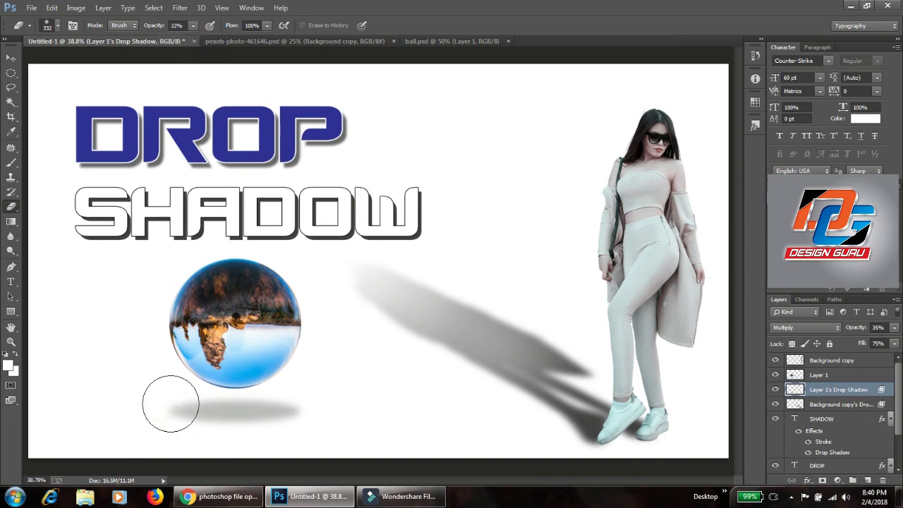
pyautogui.moveTo(167, 402); pyautogui.dragTo(149, 403)
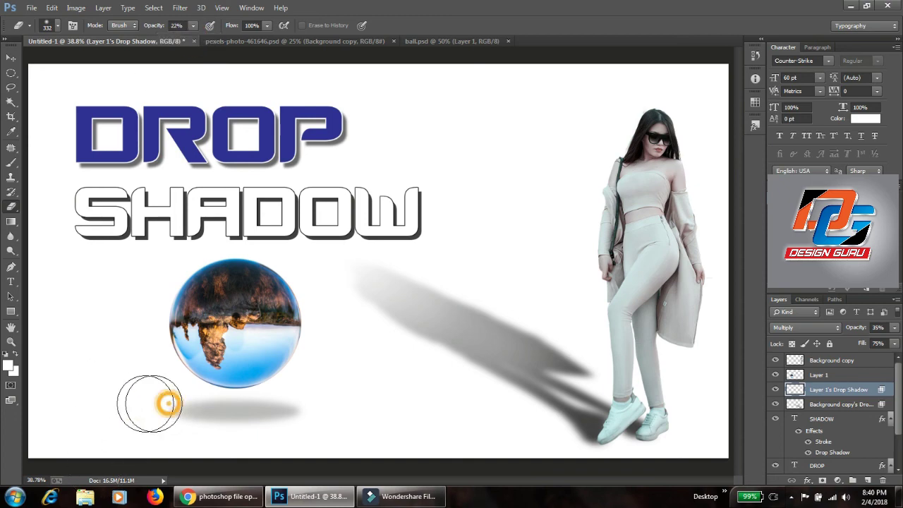
pyautogui.click(306, 412)
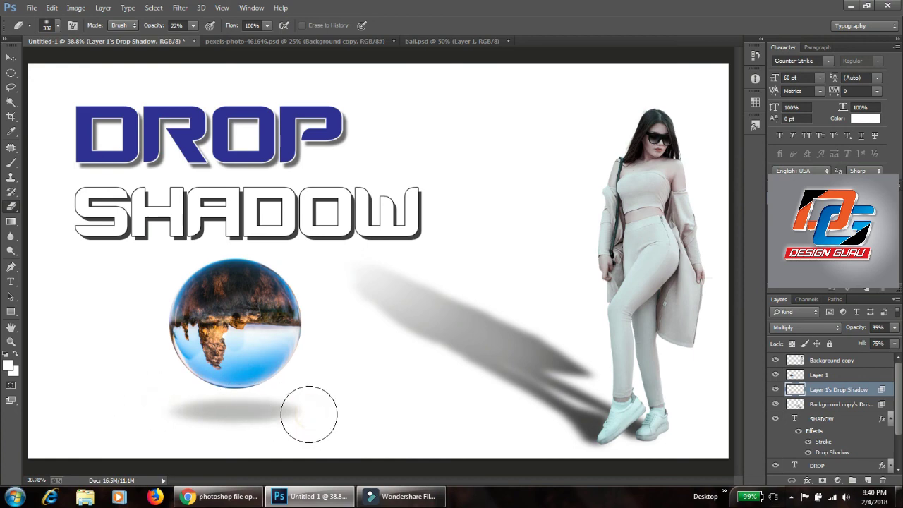
pyautogui.click(317, 407)
pyautogui.click(296, 402)
pyautogui.click(306, 402)
pyautogui.click(316, 401)
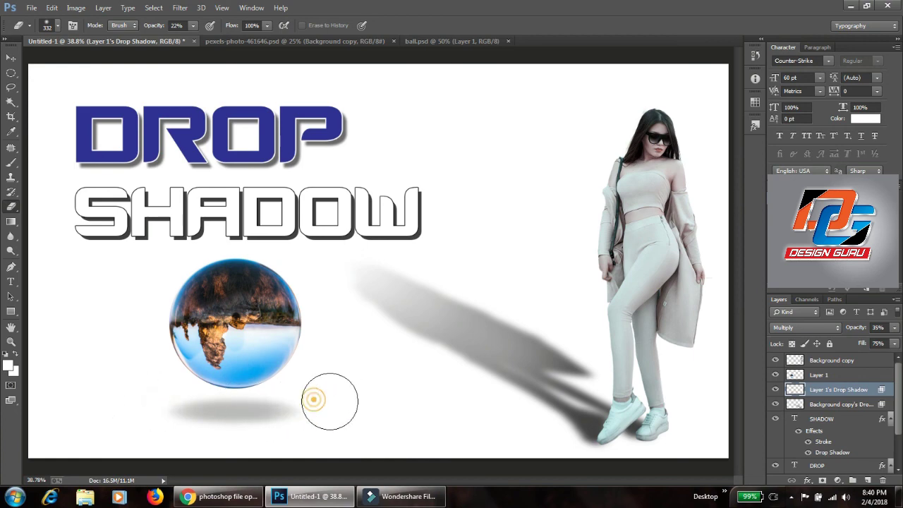
pyautogui.click(176, 407)
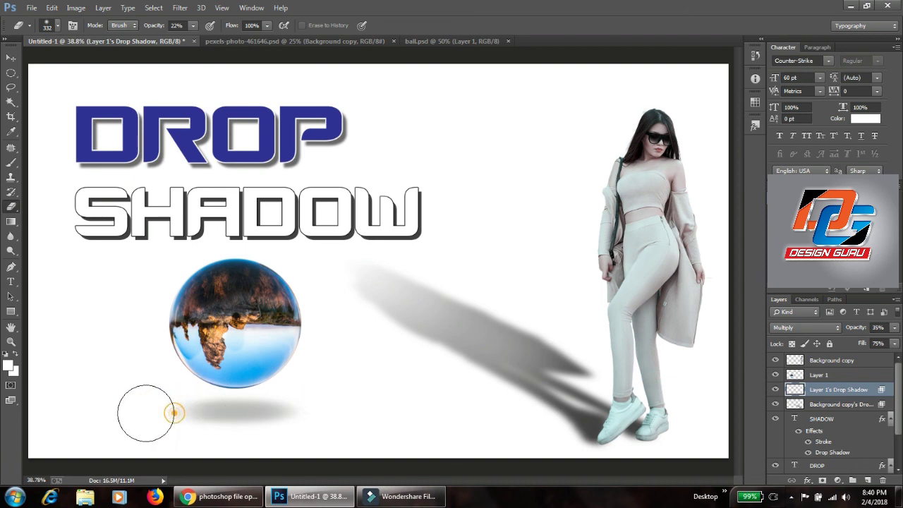
# Stretch the ball's faded shadow to about 119% width, and scale it down slightly so it sits closer beneath the ball.
pyautogui.hotkey('ctrl', 't')
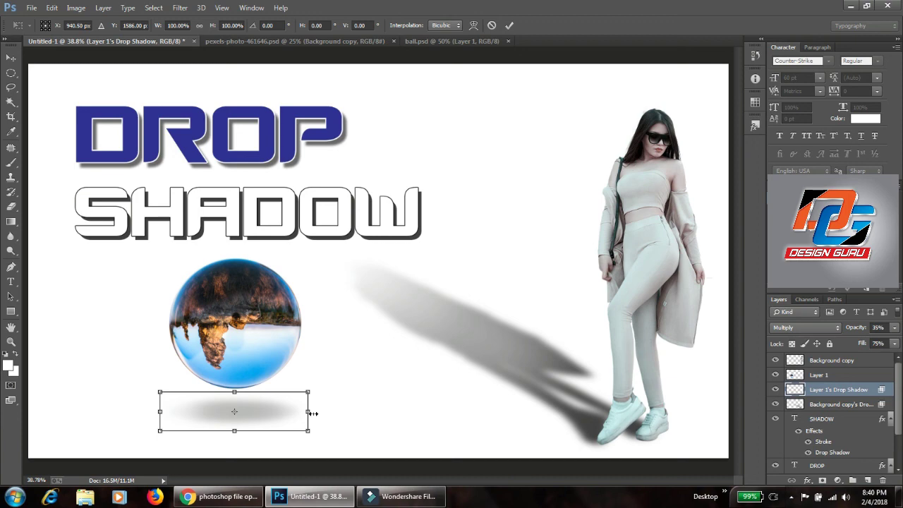
pyautogui.moveTo(313, 413); pyautogui.dragTo(328, 413)
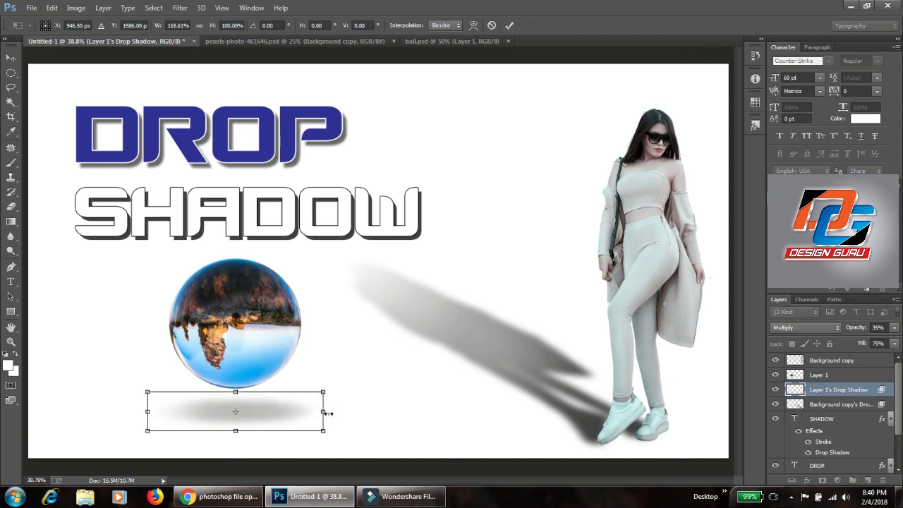
pyautogui.press('Return')
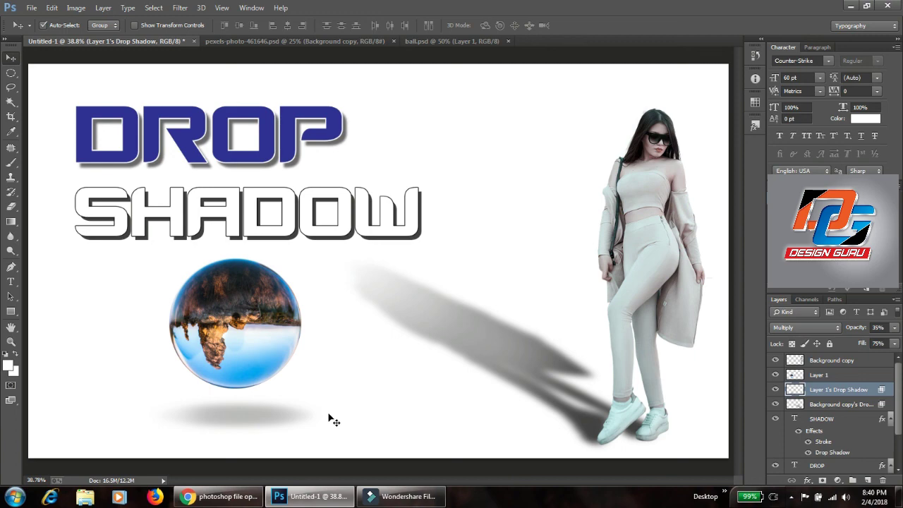
pyautogui.hotkey('ctrl', 't')
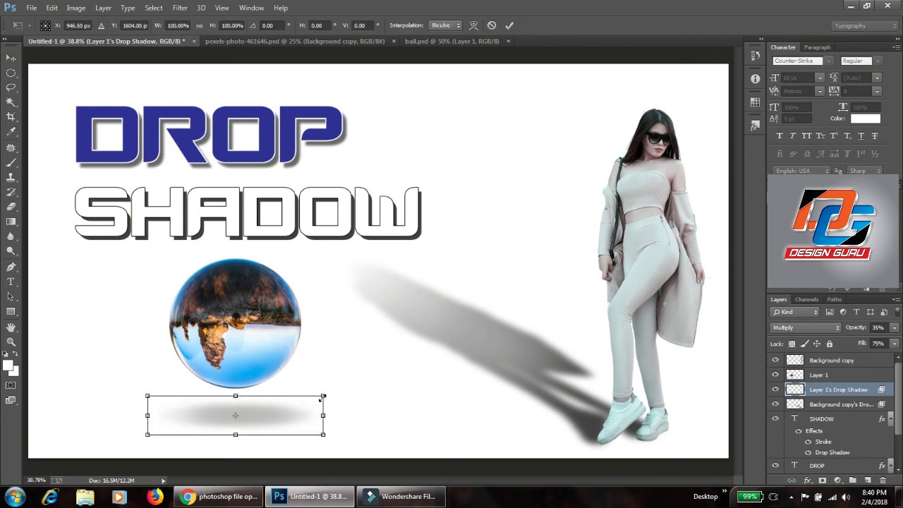
pyautogui.moveTo(323, 397); pyautogui.dragTo(249, 411)
pyautogui.press('Return')
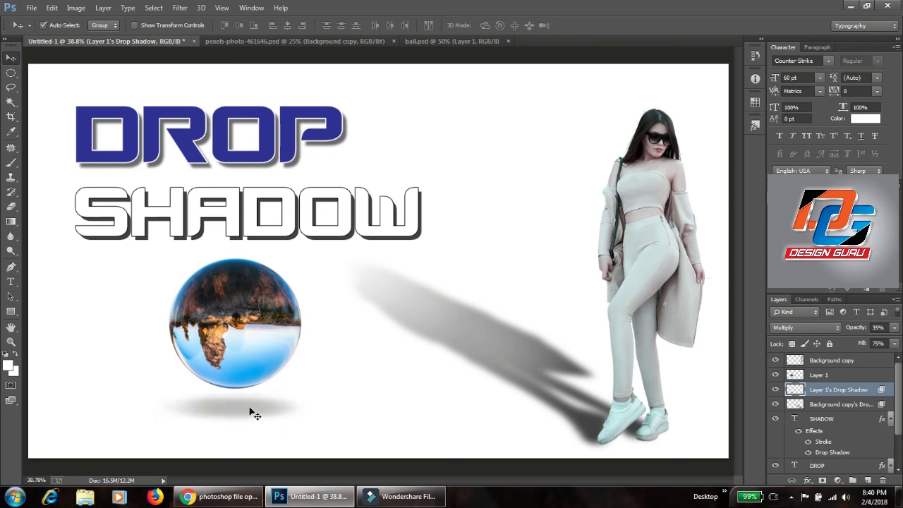